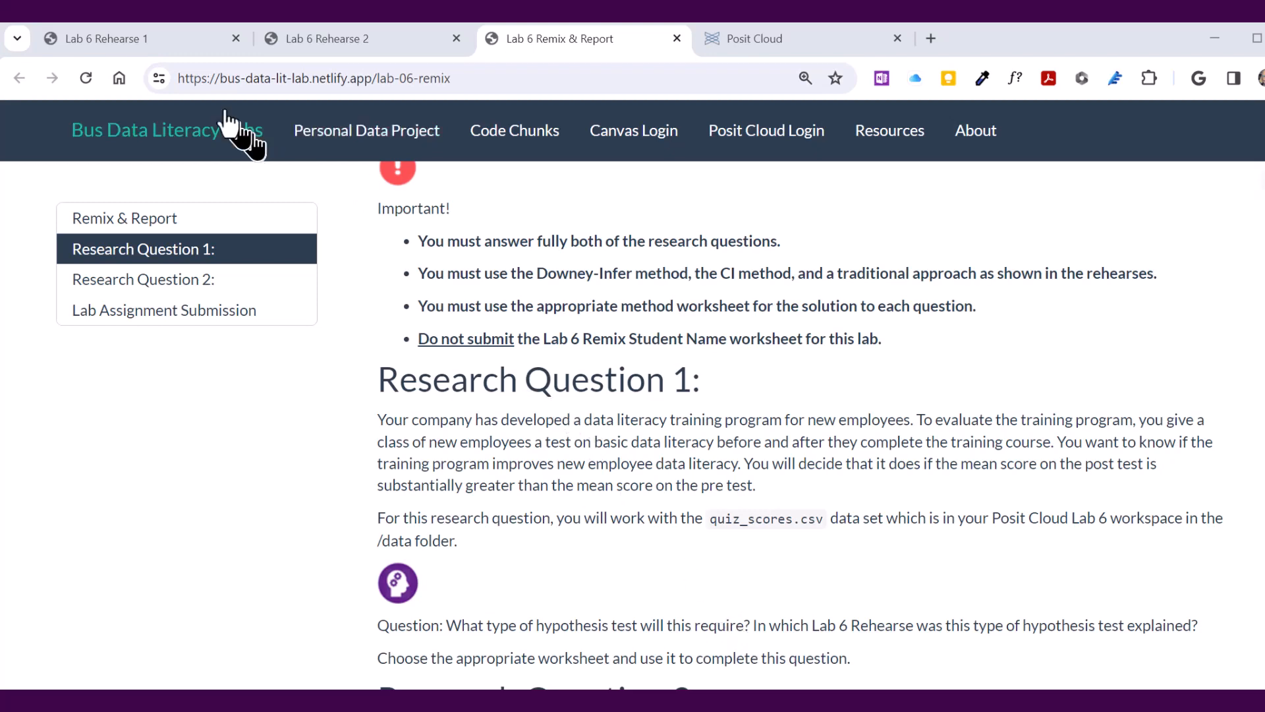
Step: From the Lab 6 Rehearse 1 page, go to the Code Chunks page and copy the code for reading a CSV file from a local directory
click(167, 39)
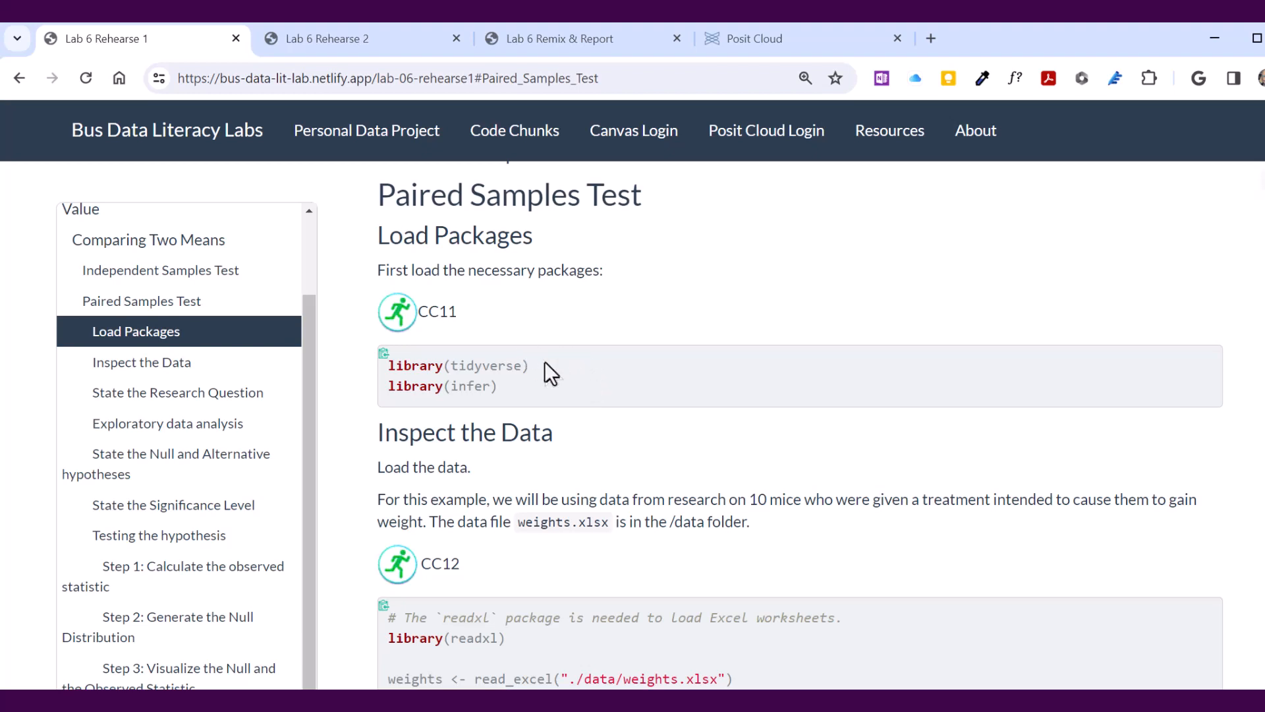
scroll(545, 362, down, 3)
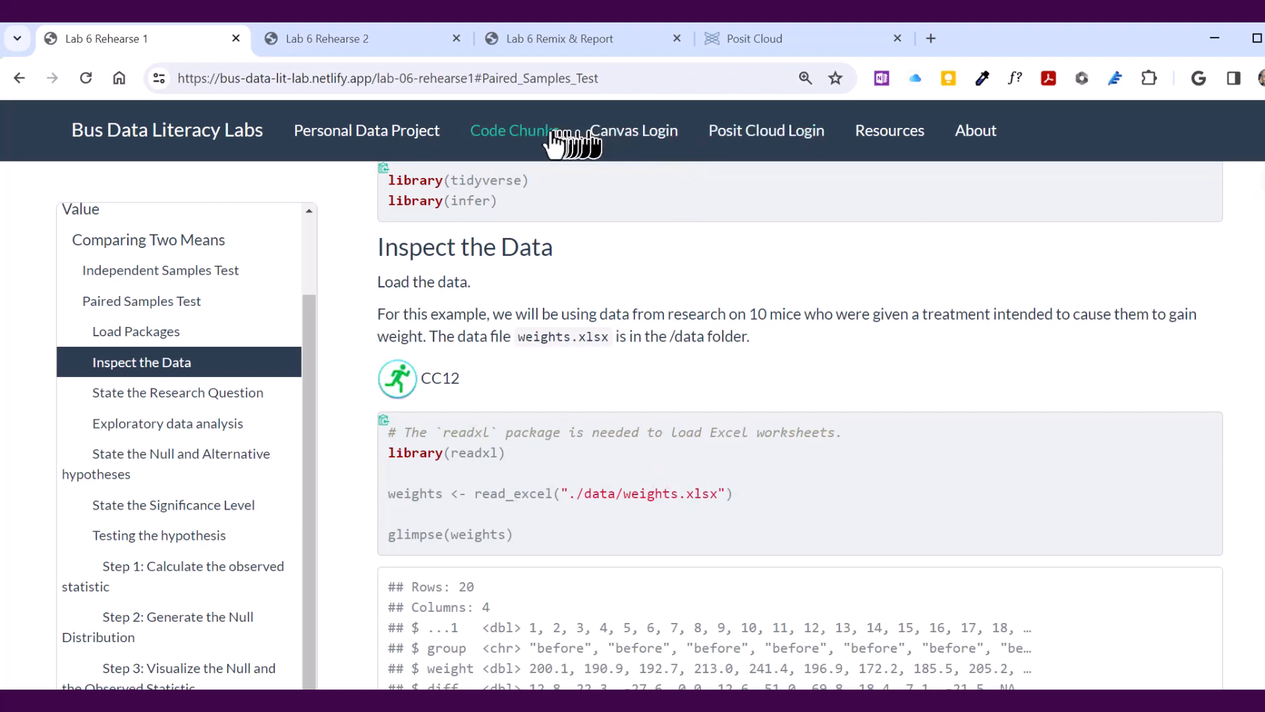
click(524, 137)
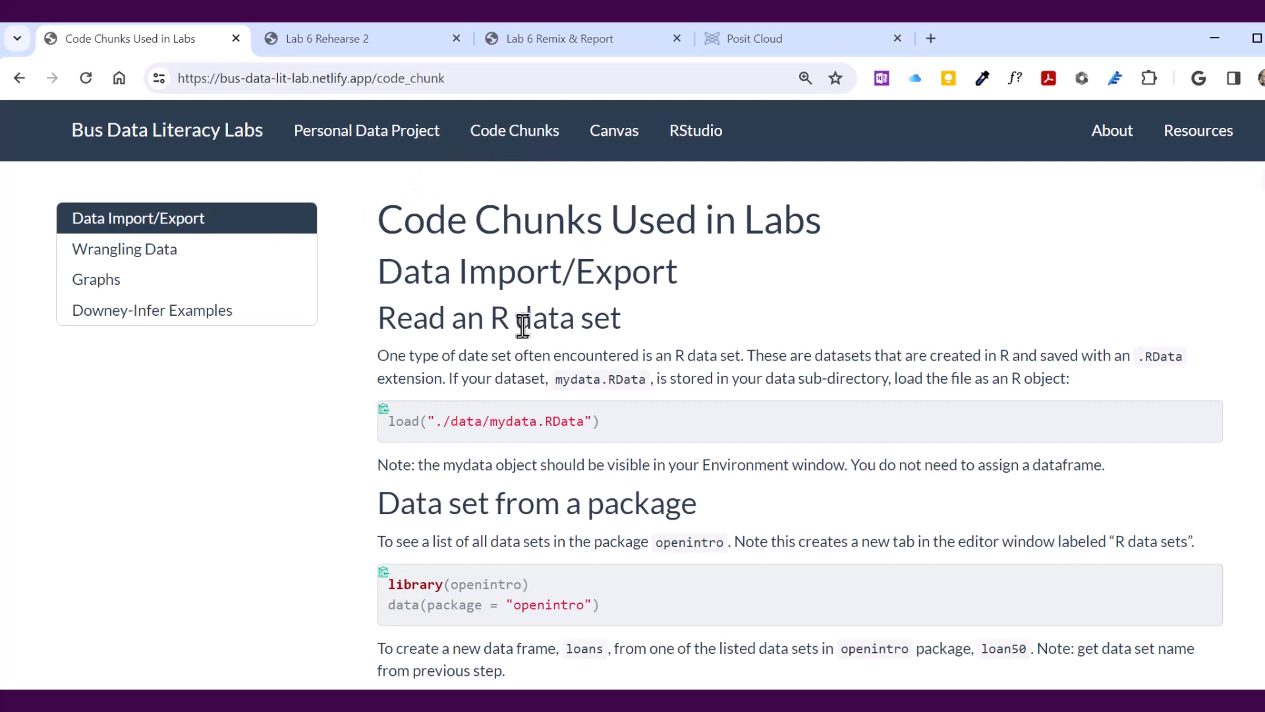
scroll(523, 325, down, 3)
scroll(522, 326, down, 3)
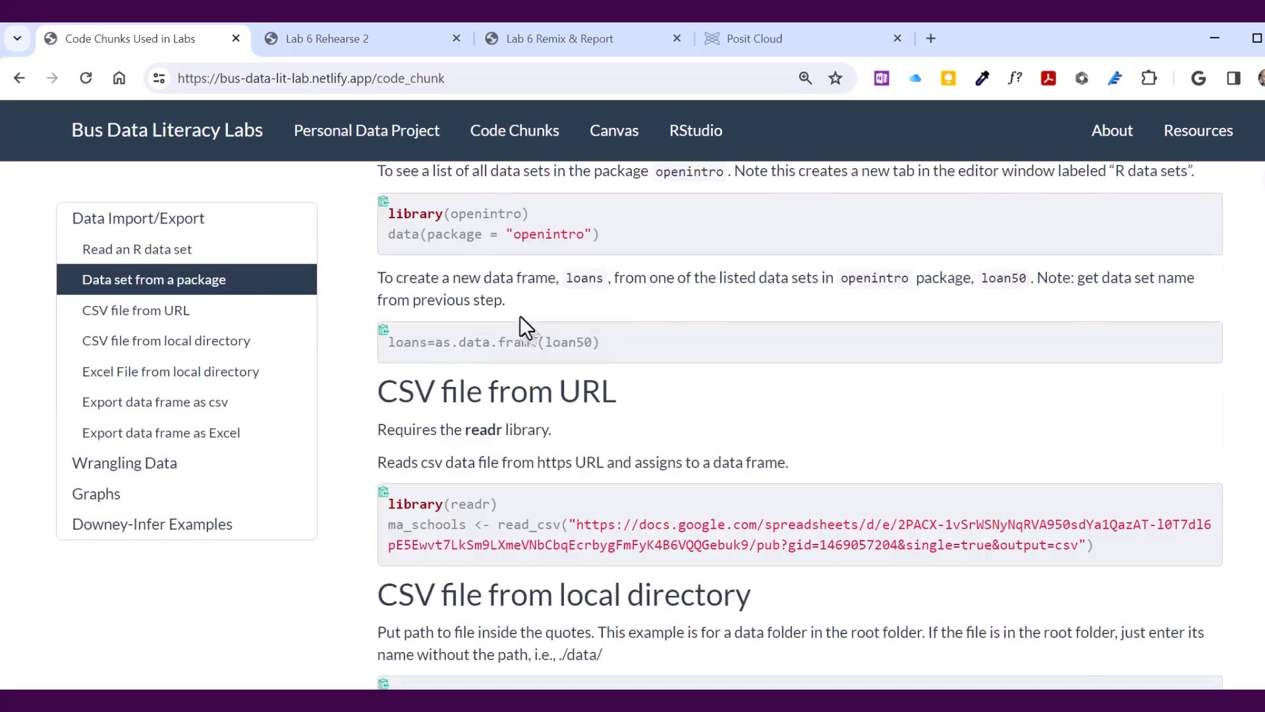
scroll(518, 310, down, 3)
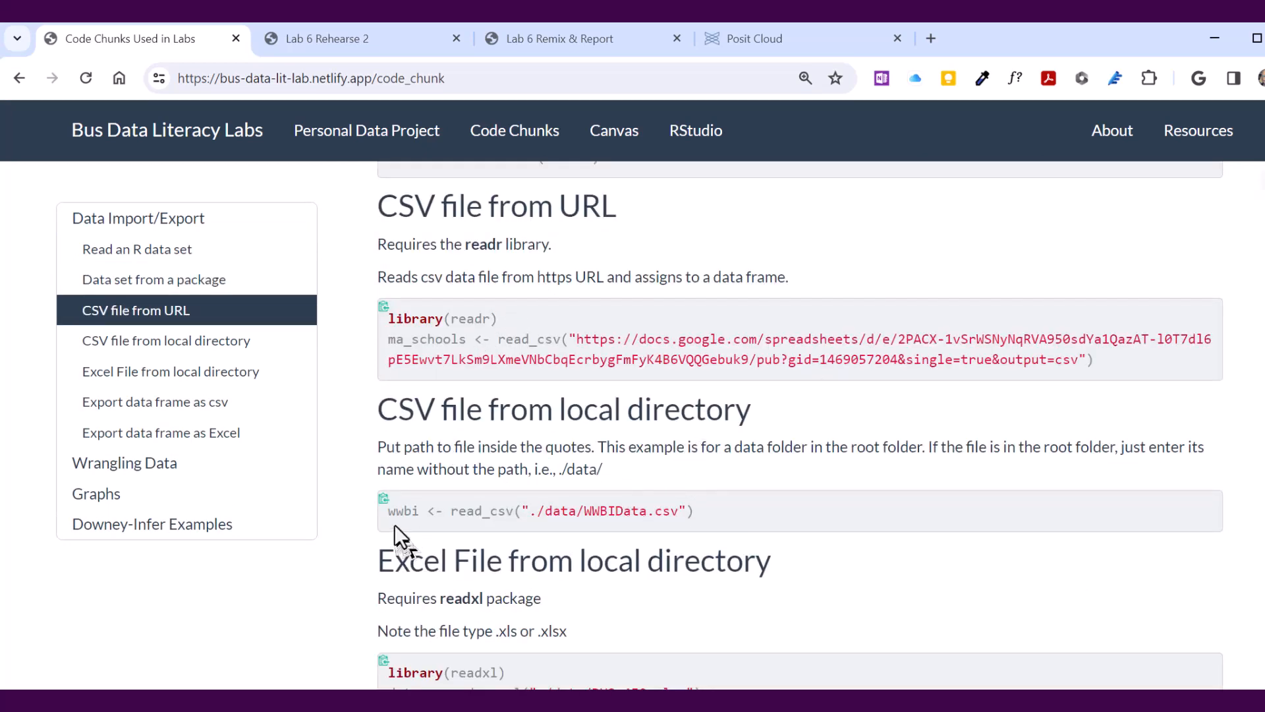
click(385, 500)
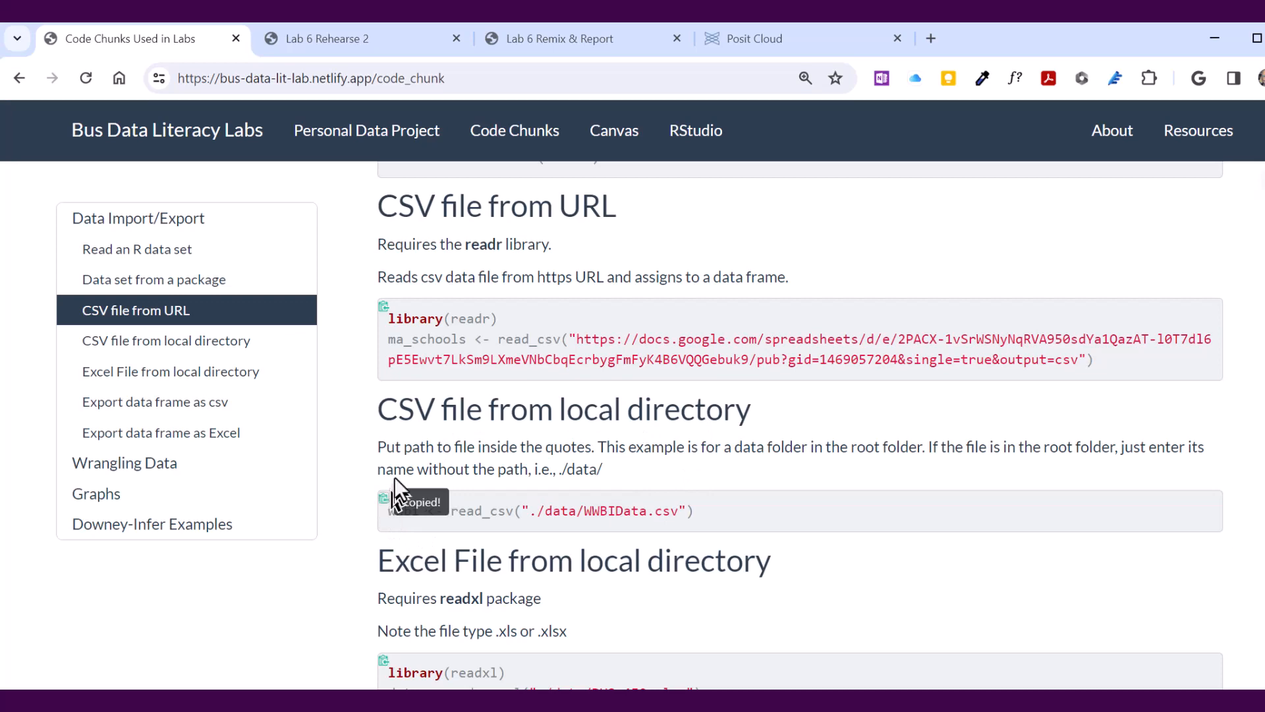
Step: Switch to Posit Cloud, run the CC2 chunk that loads quiz_scores.csv in the paired samples worksheet, and inspect the glimpse output
click(729, 41)
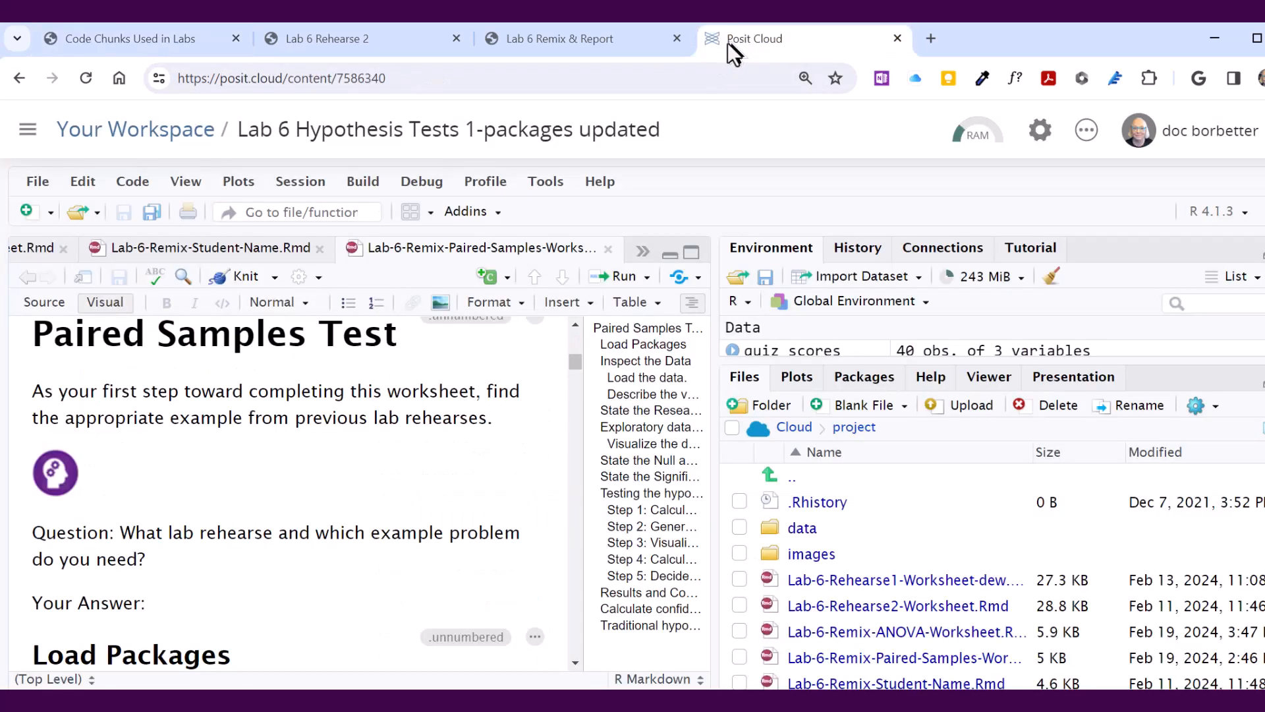
scroll(337, 486, down, 5)
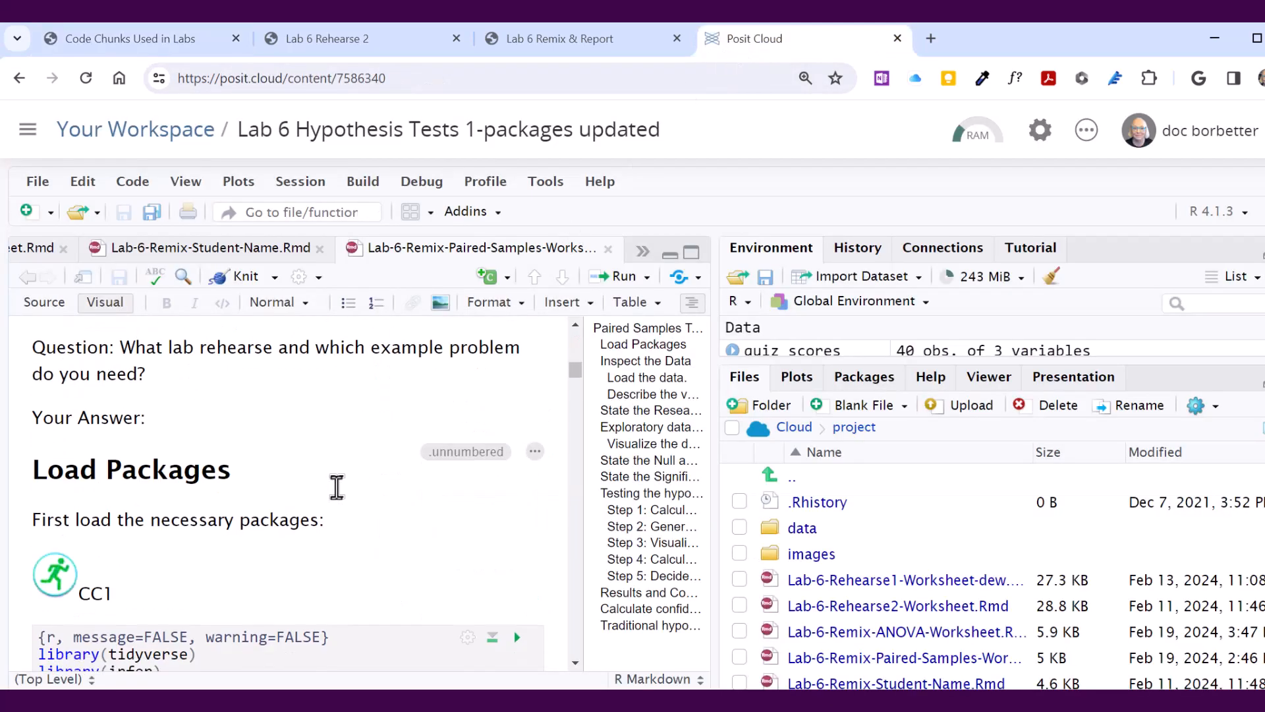
scroll(336, 486, down, 1)
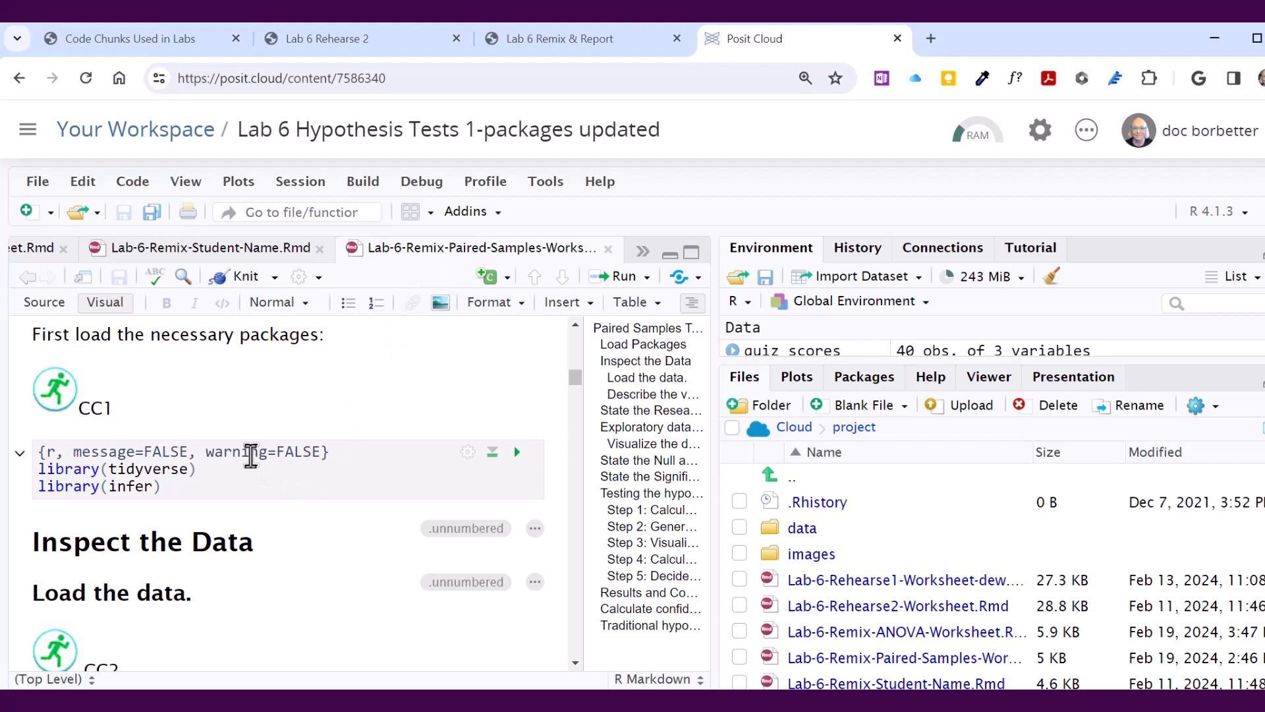
scroll(250, 458, down, 3)
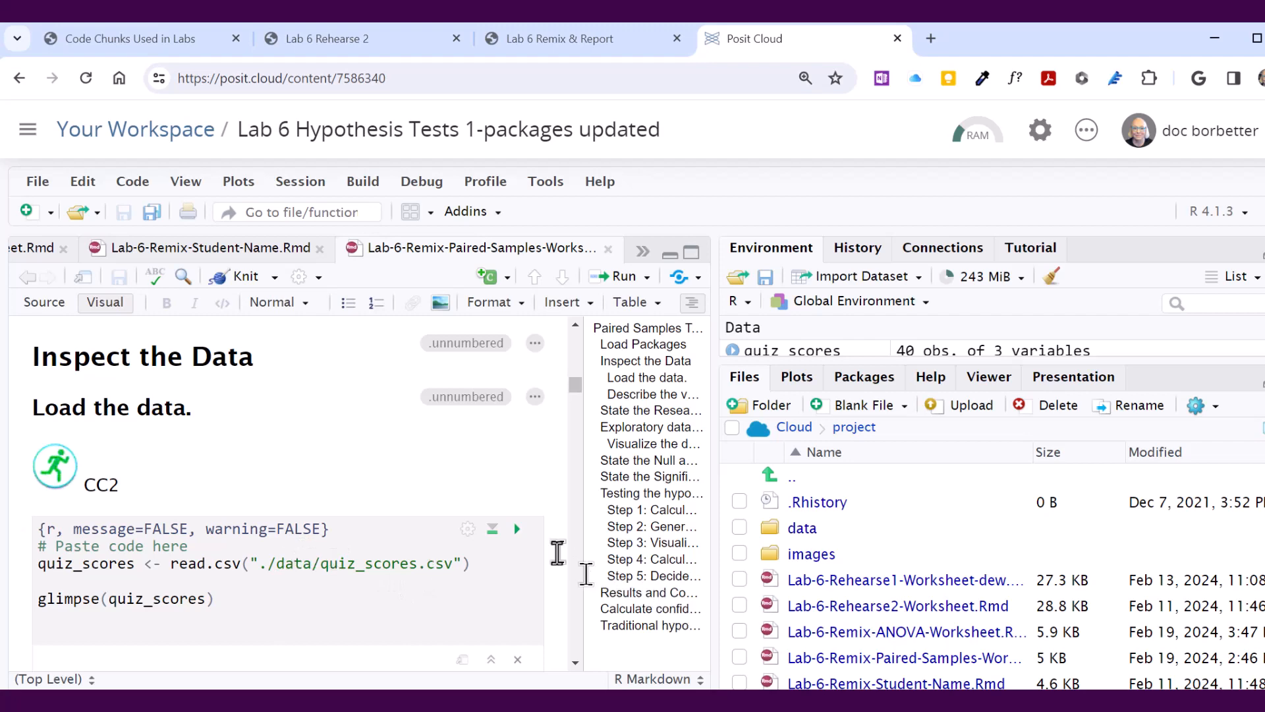
click(517, 530)
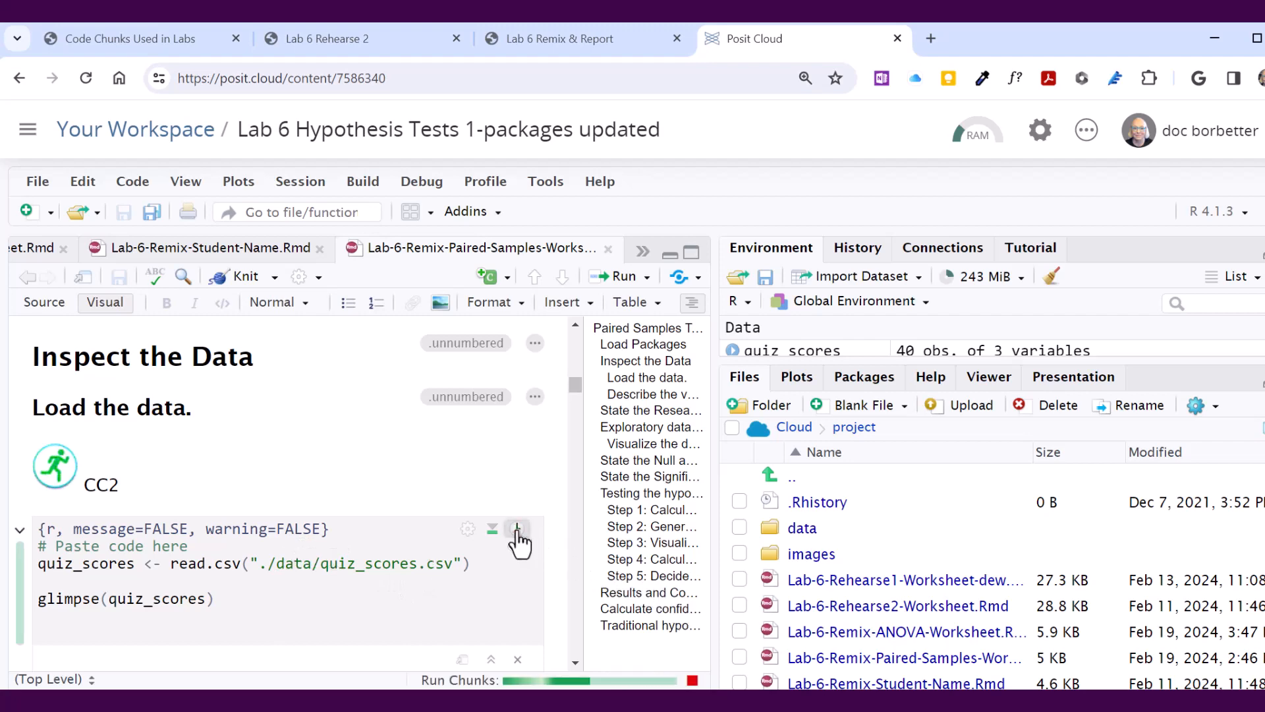
scroll(401, 465, down, 3)
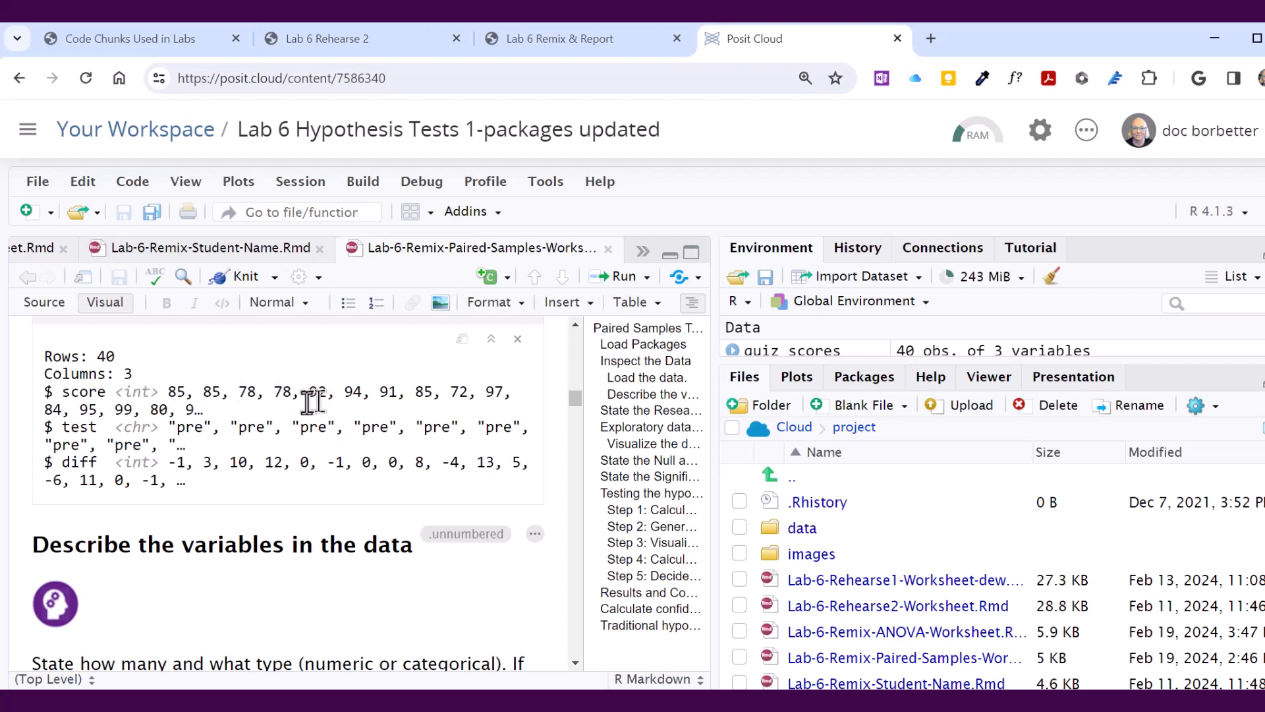
drag(230, 398, 258, 396)
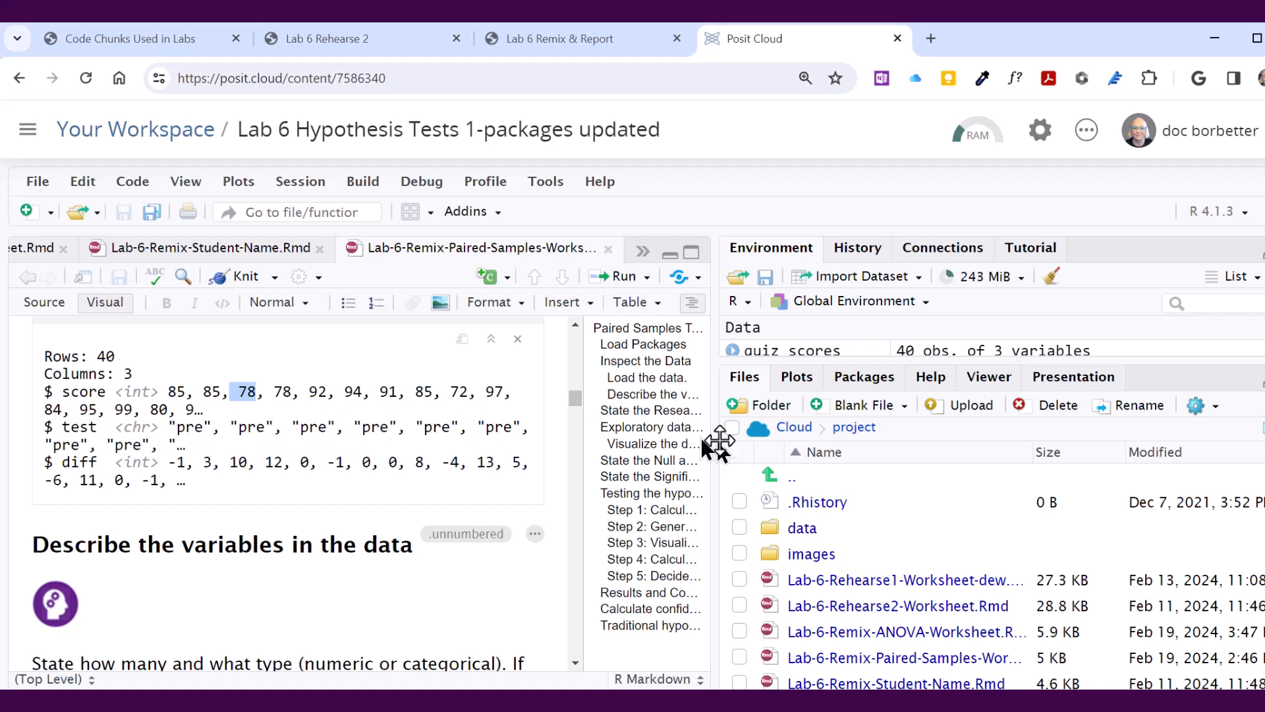
Step: Open the quiz_scores data frame and examine the score, test and diff columns across the pre and post rows
click(769, 352)
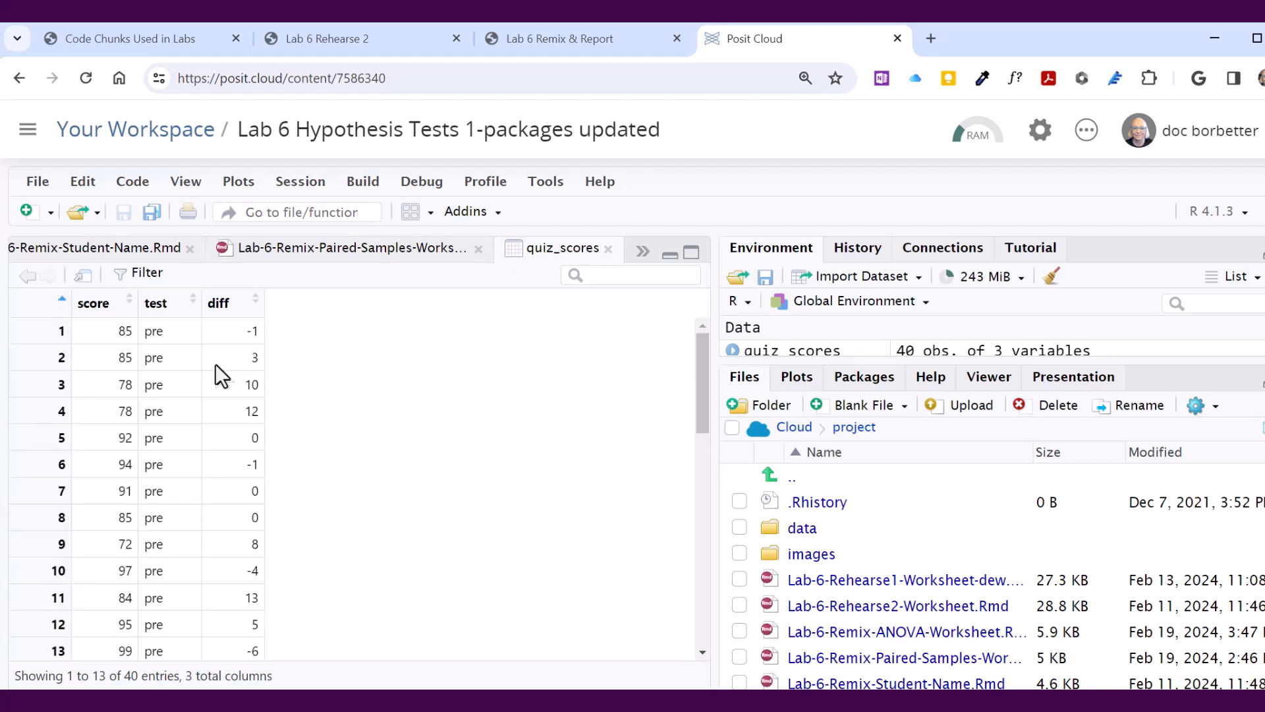
scroll(215, 364, down, 10)
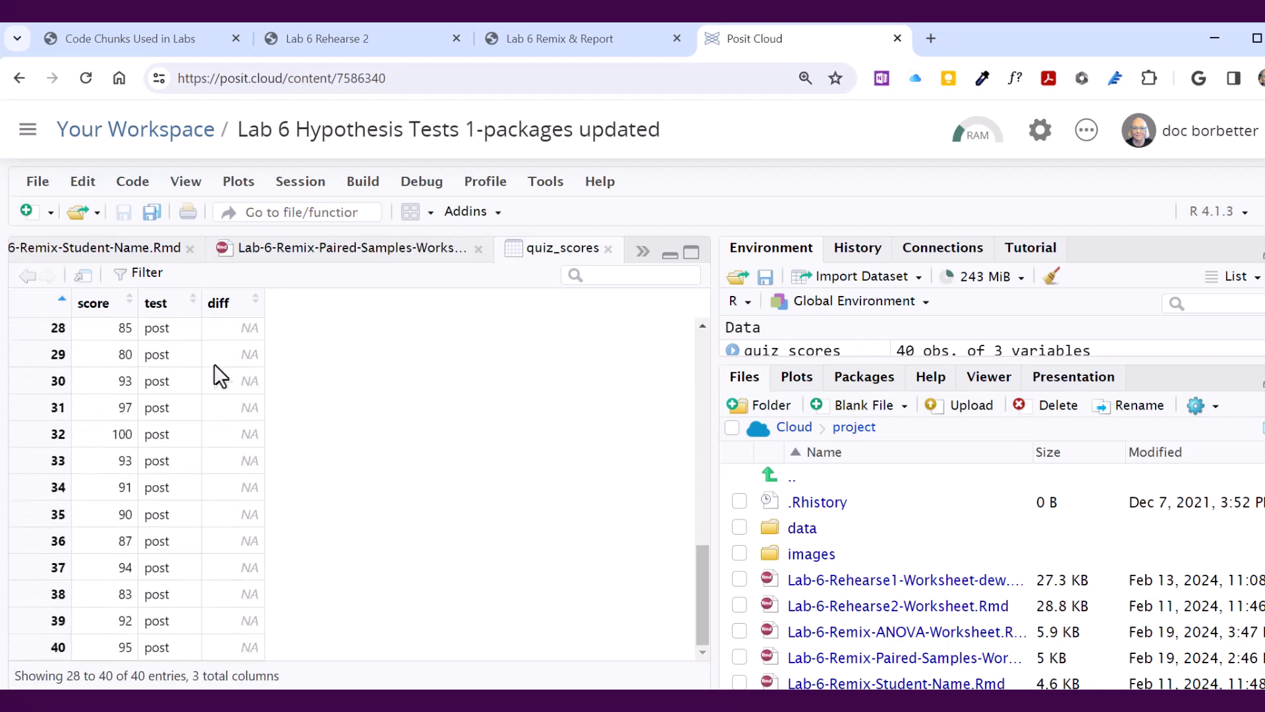
scroll(221, 353, up, 4)
scroll(220, 354, up, 5)
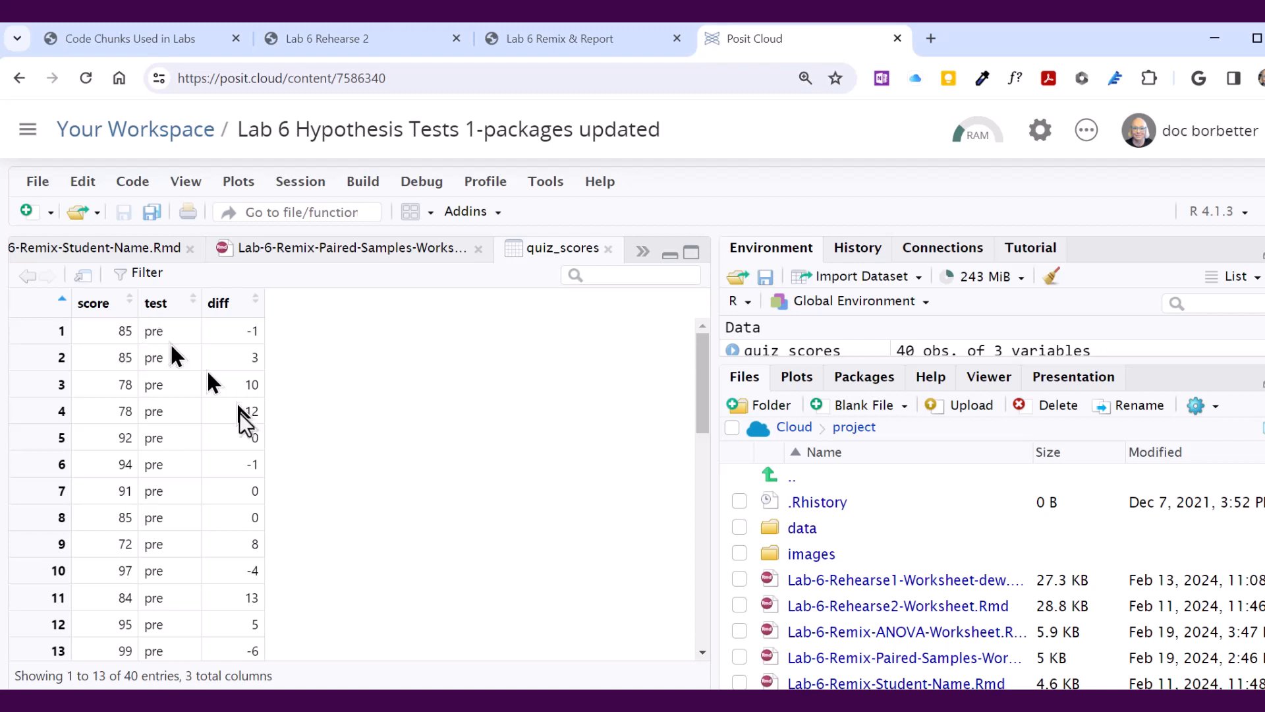
scroll(177, 489, down, 5)
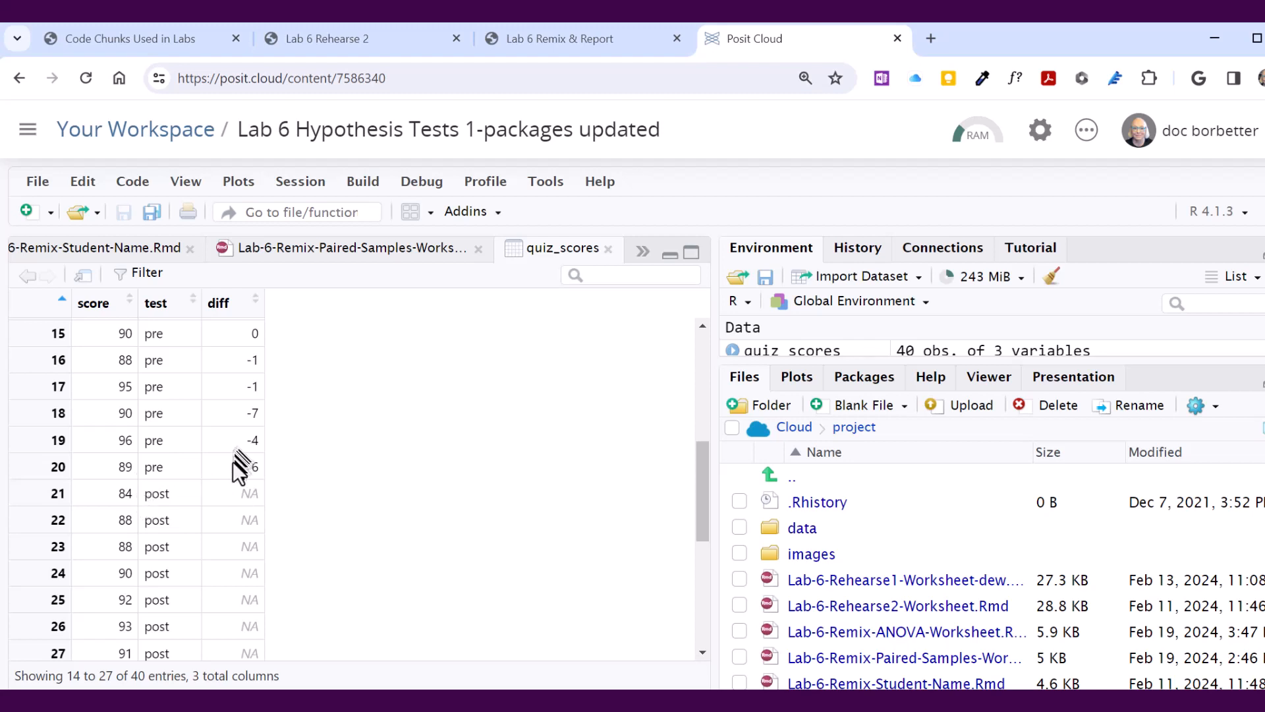
scroll(236, 458, up, 5)
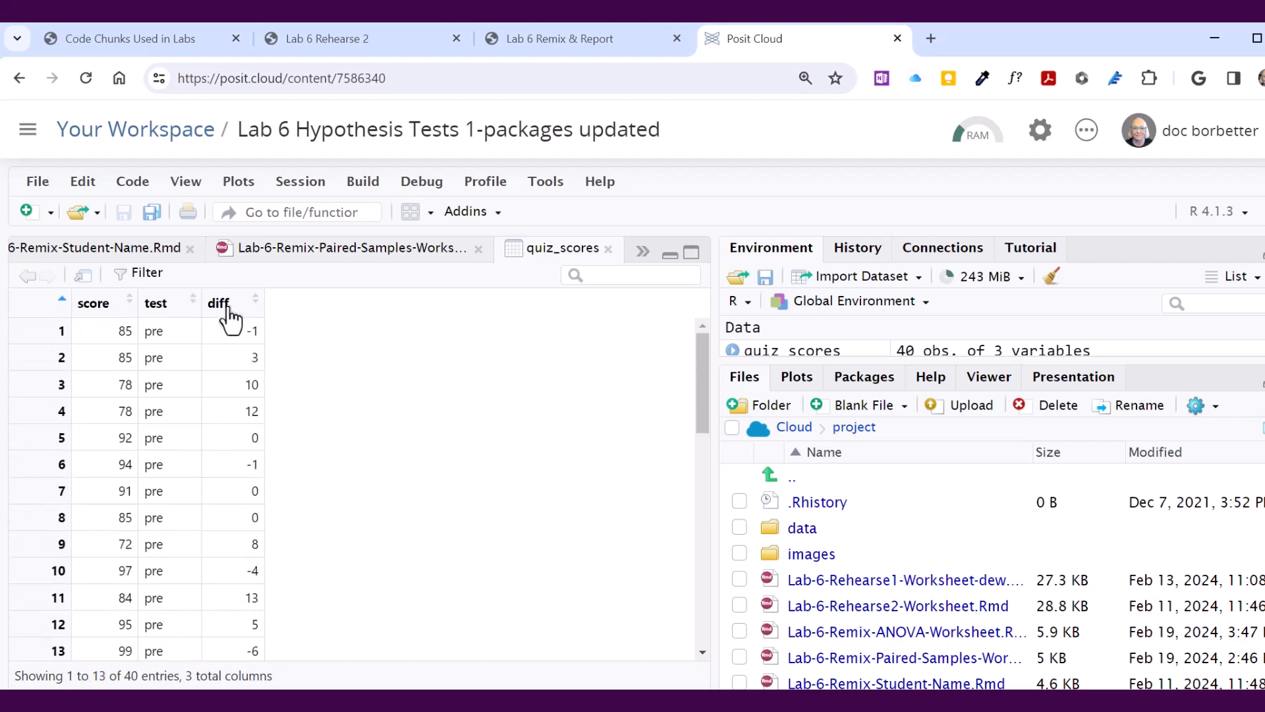
mouse_move(229, 320)
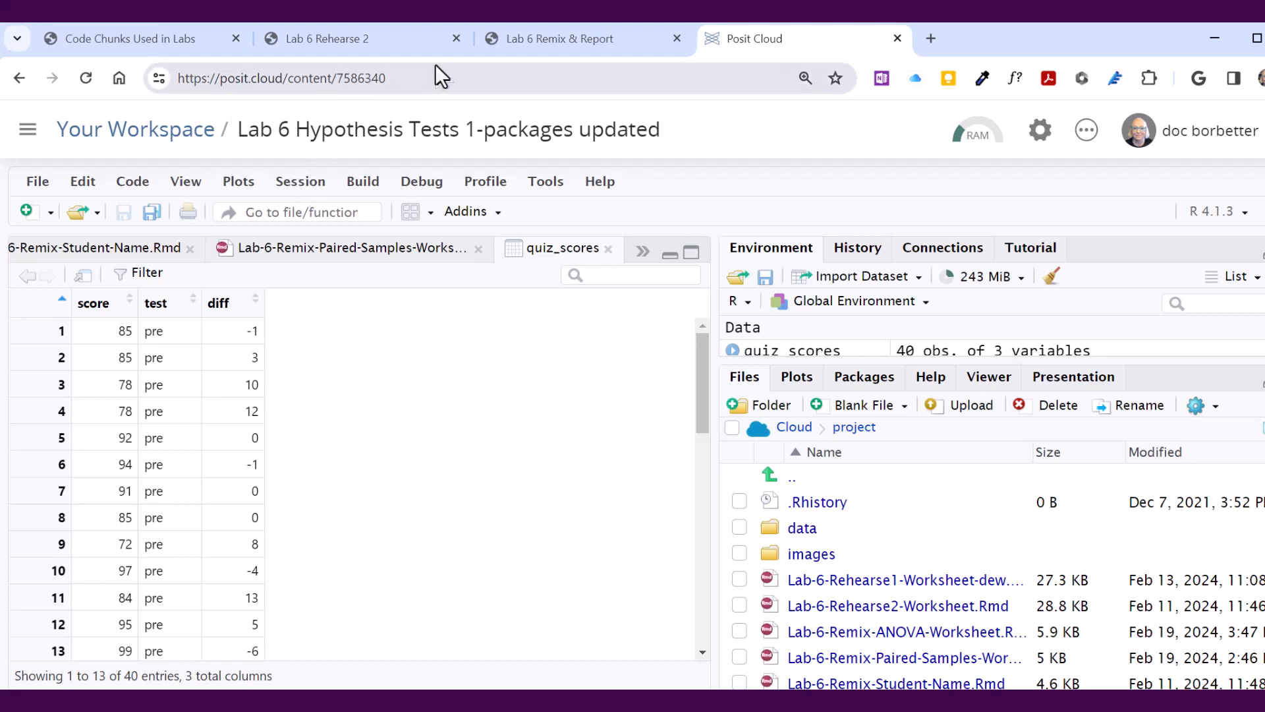
Step: Return to Lab 6 Rehearse 1, review the paired samples example, and copy the CC15 observed statistic code under Testing the hypothesis
click(167, 38)
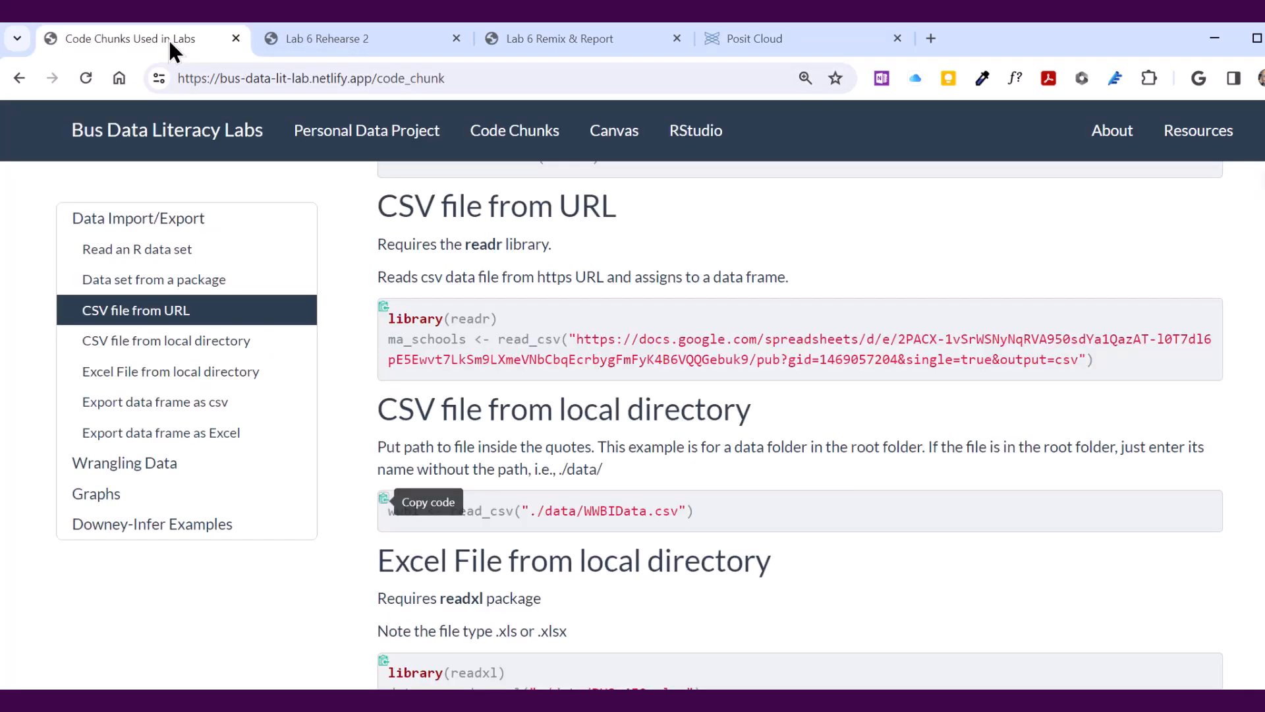
key(alt+Left)
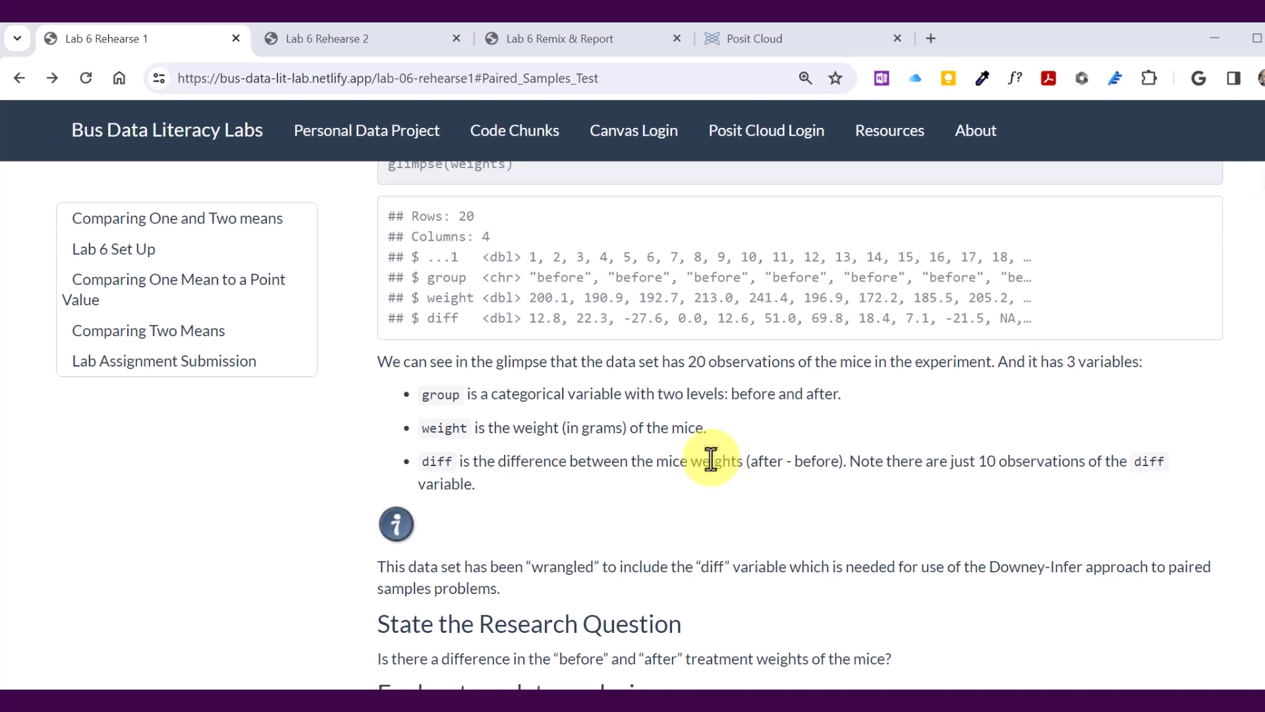
scroll(711, 459, down, 3)
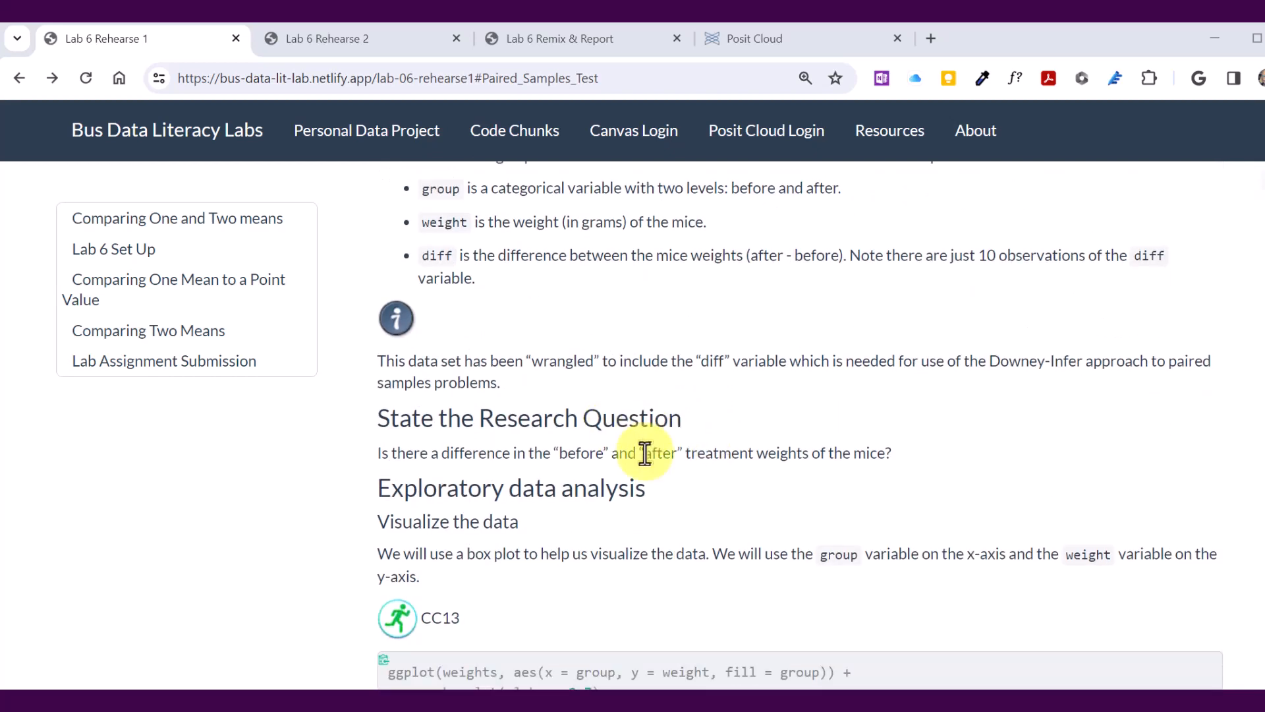
scroll(639, 441, down, 3)
scroll(625, 414, down, 2)
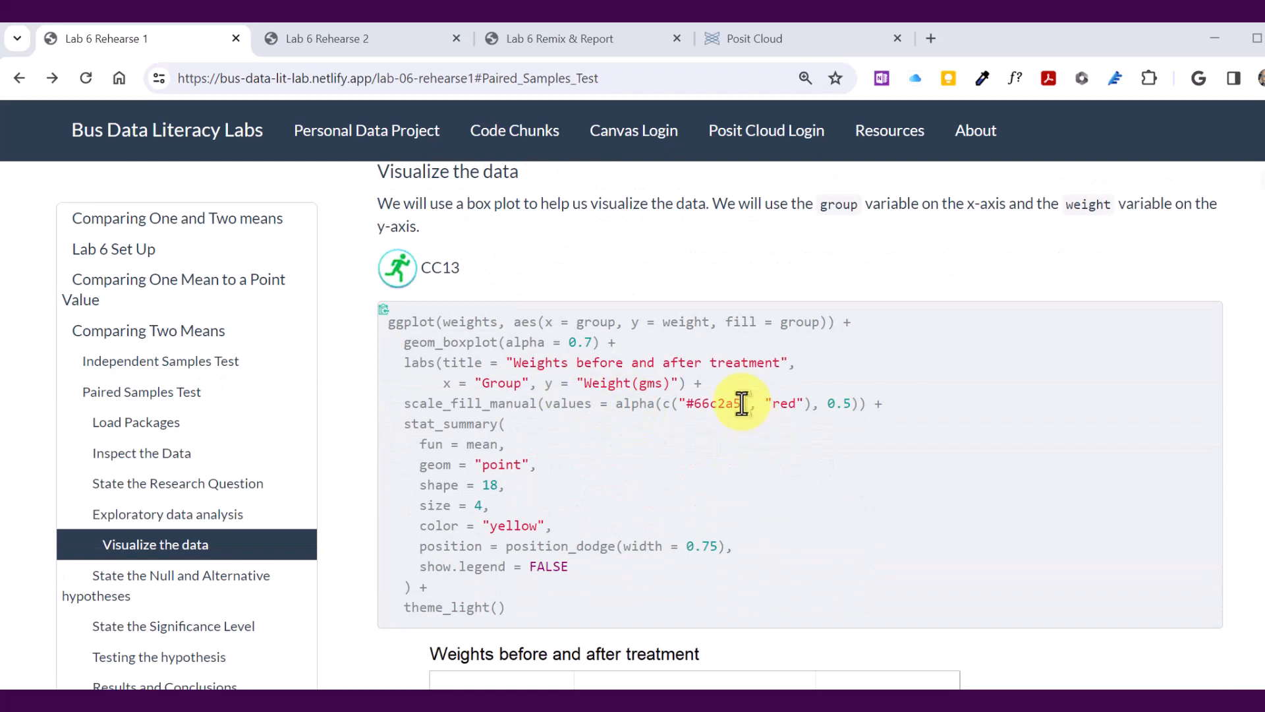
scroll(739, 405, down, 15)
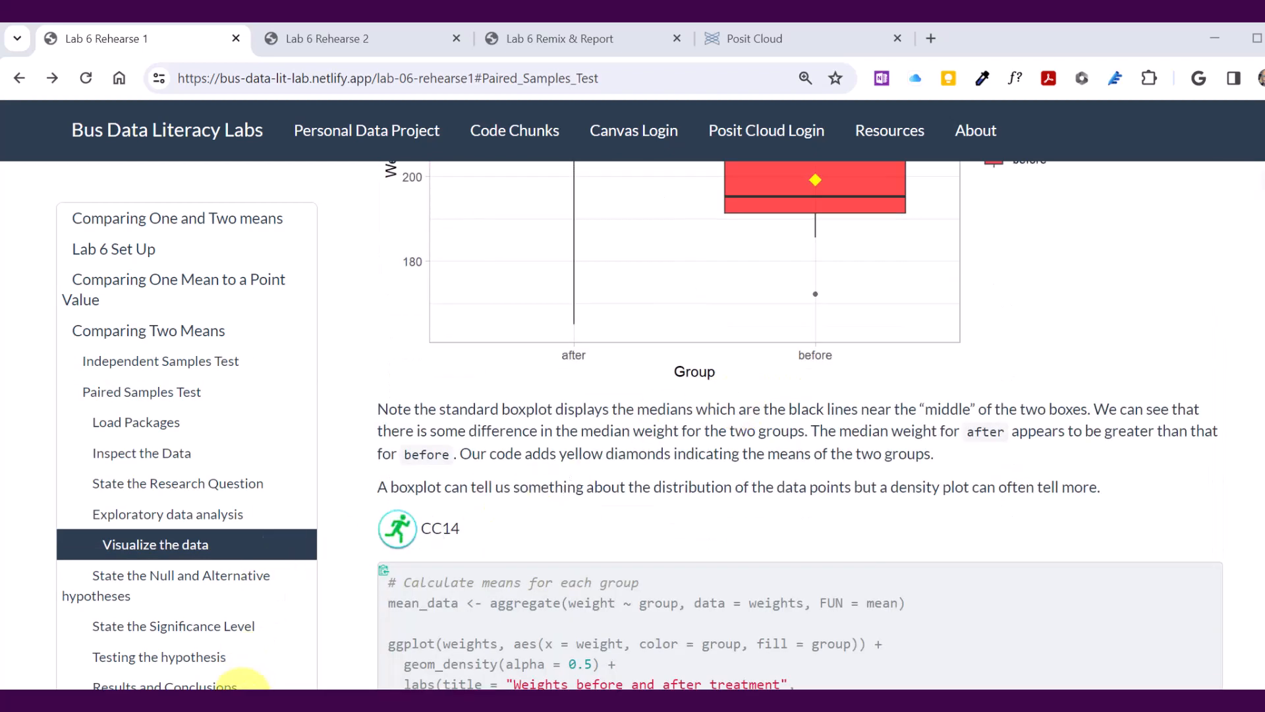
click(226, 655)
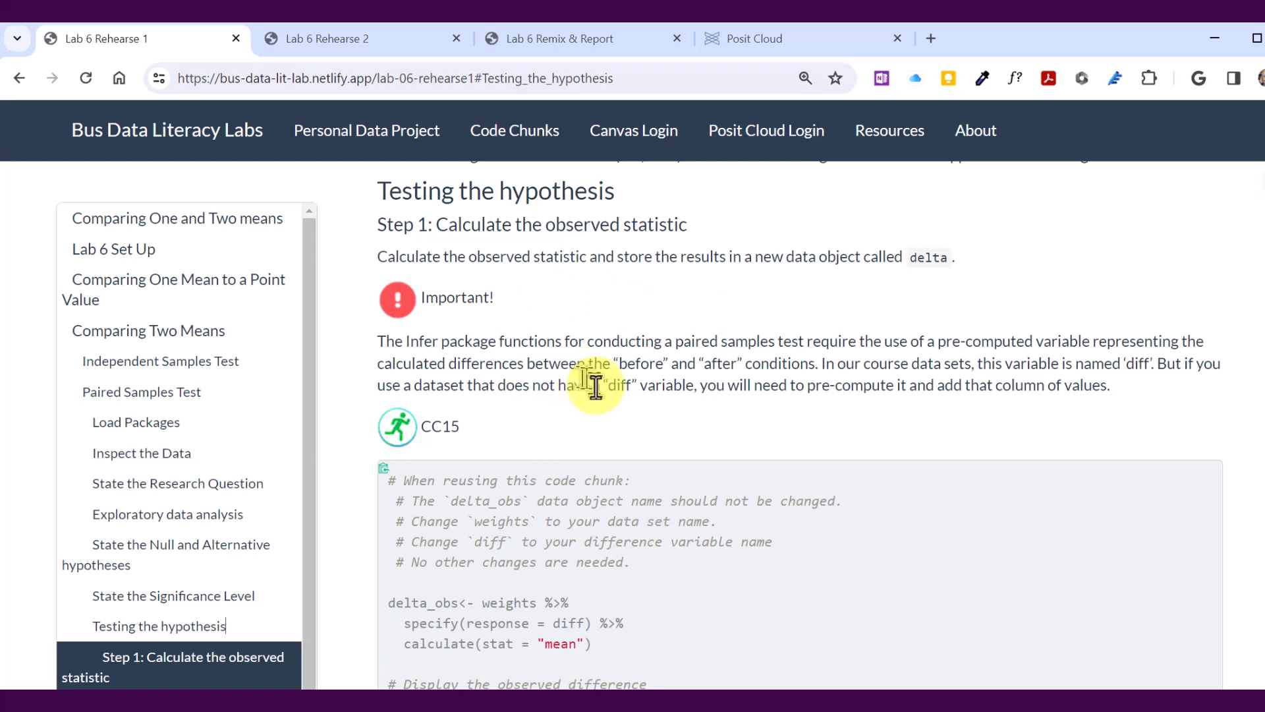
scroll(588, 375, down, 3)
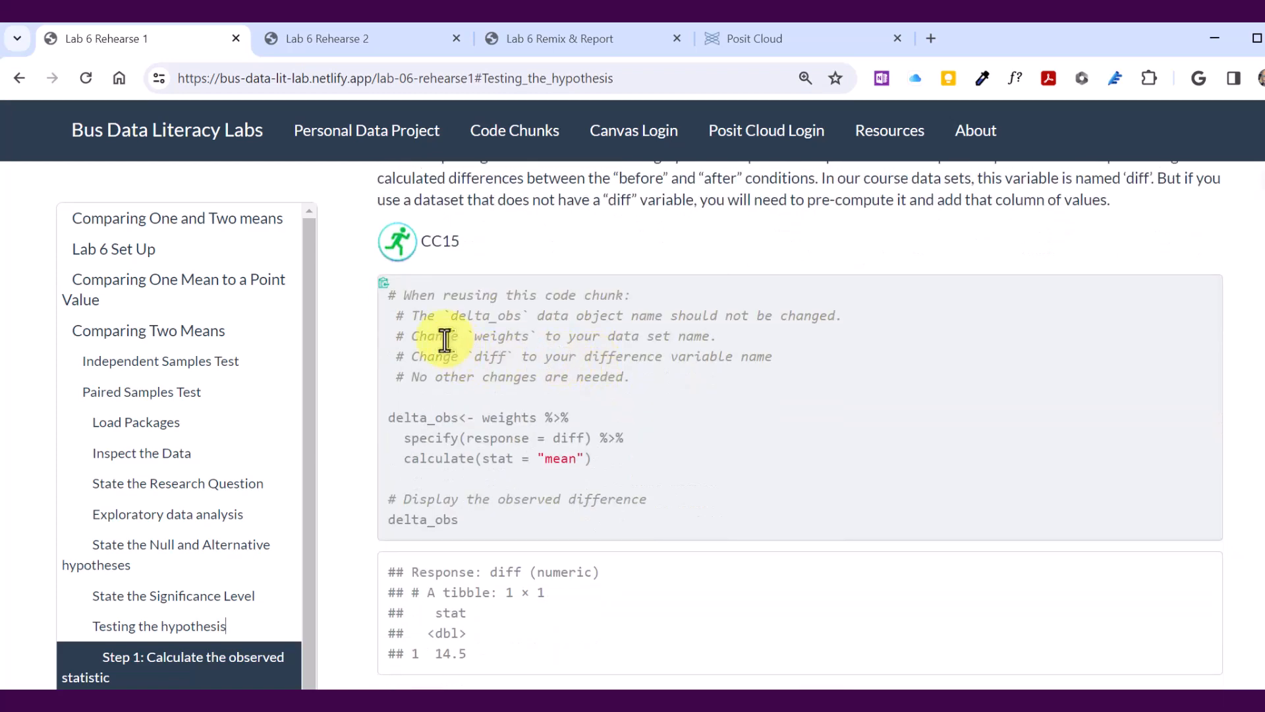
click(383, 289)
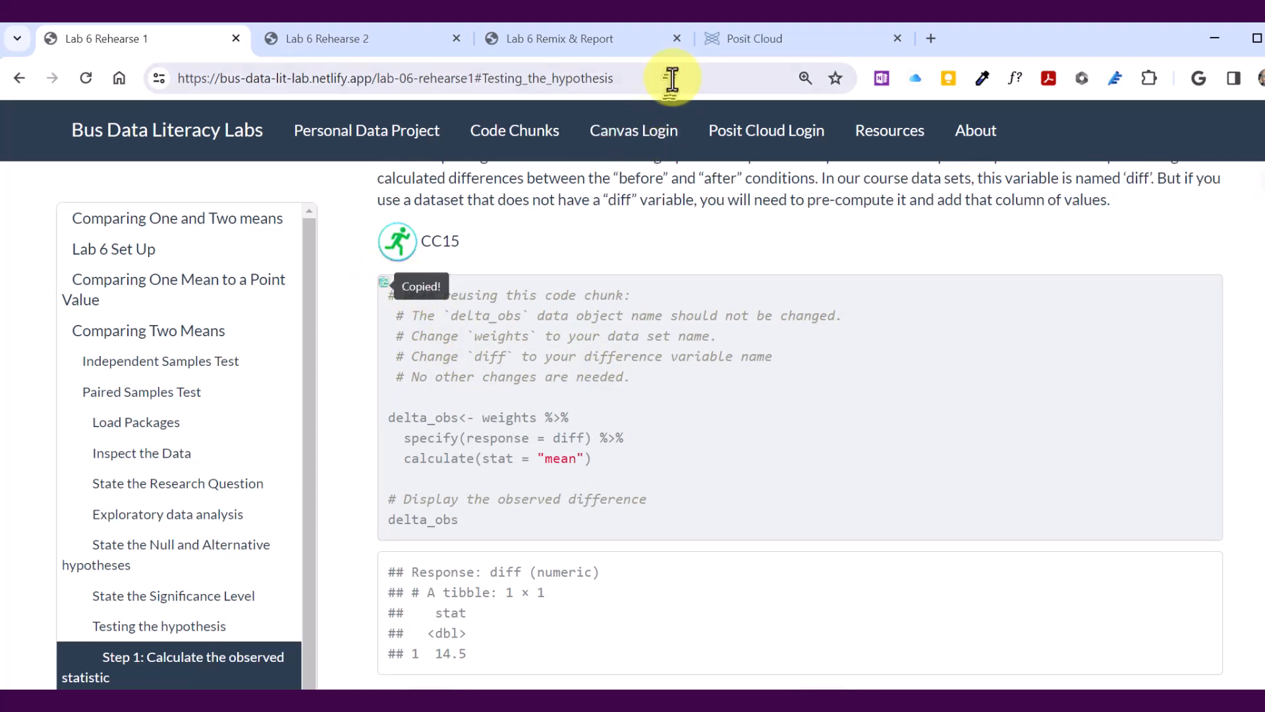
Step: In the Posit Cloud paired samples worksheet, run the Step 1 CC4 chunk that calculates delta_obs as the mean of diff from quiz_scores
click(742, 29)
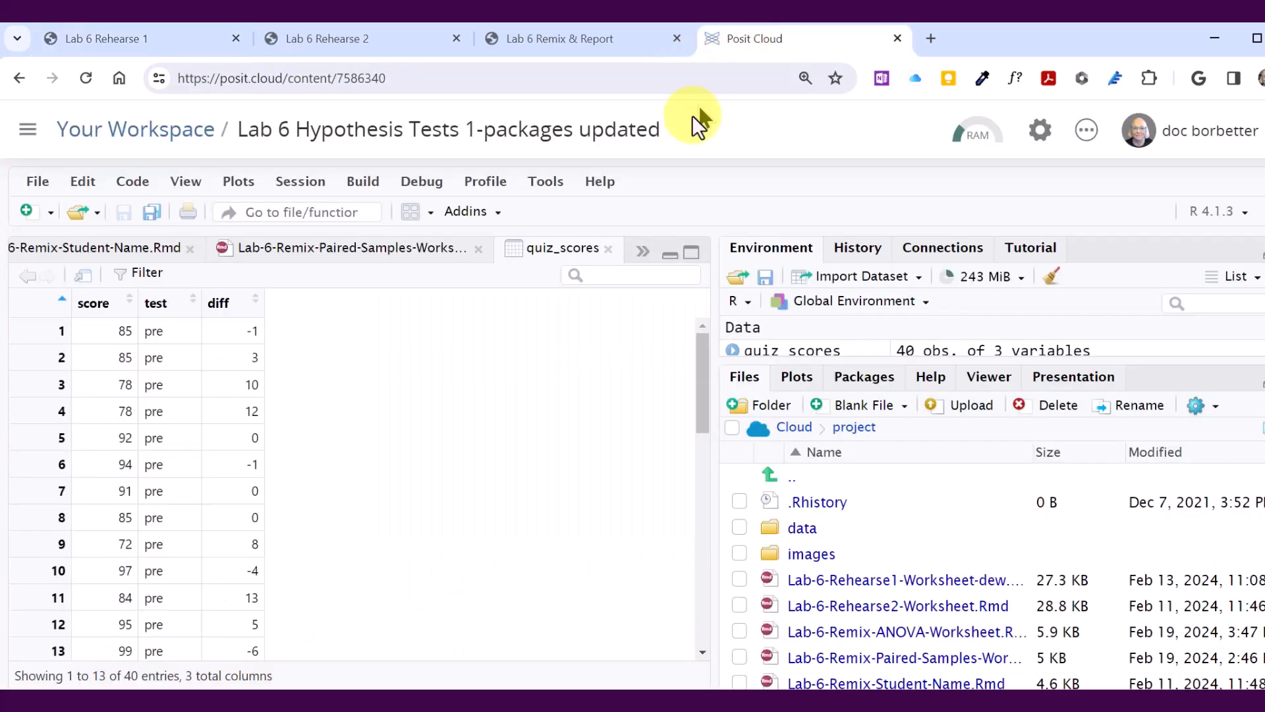
click(345, 248)
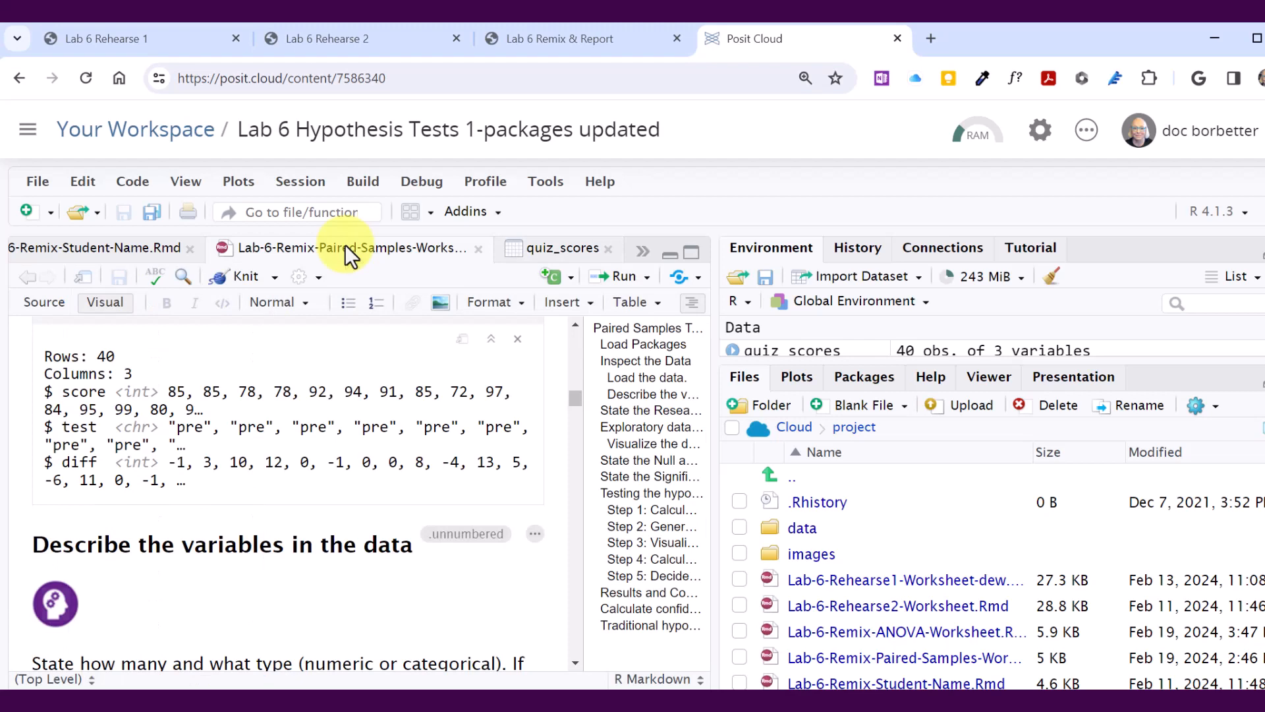
click(653, 512)
scroll(391, 447, down, 3)
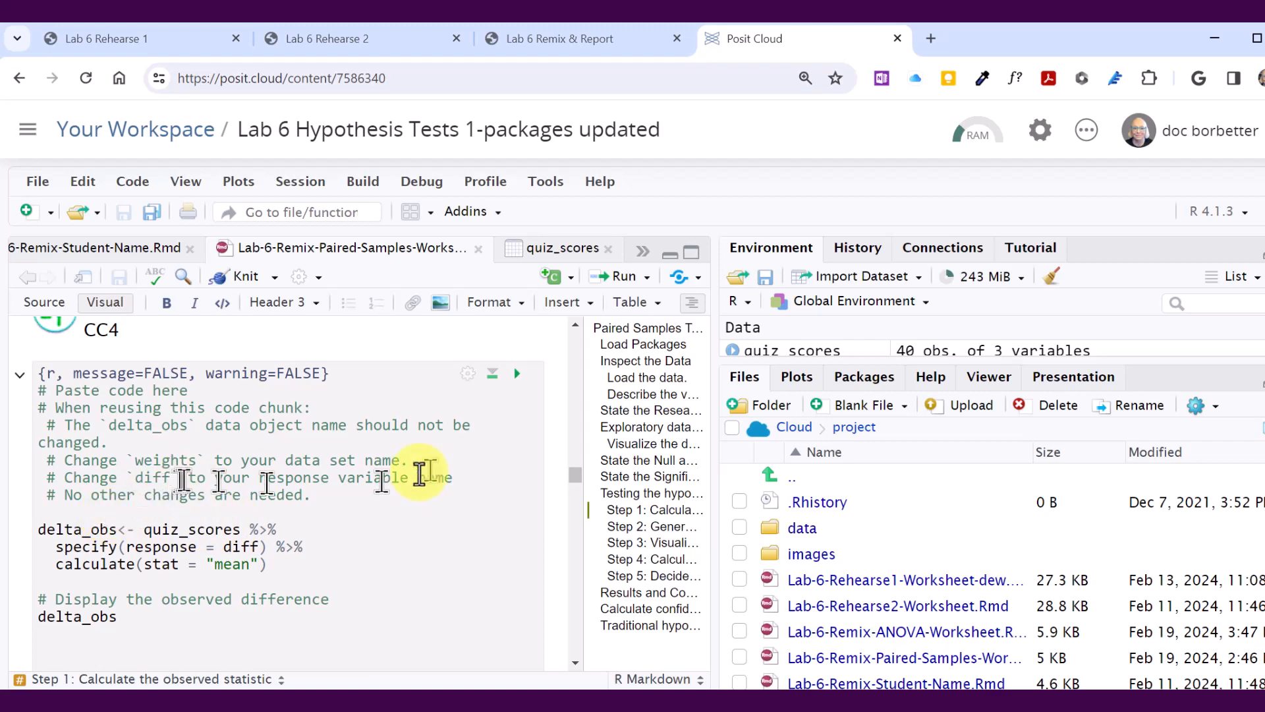
click(518, 376)
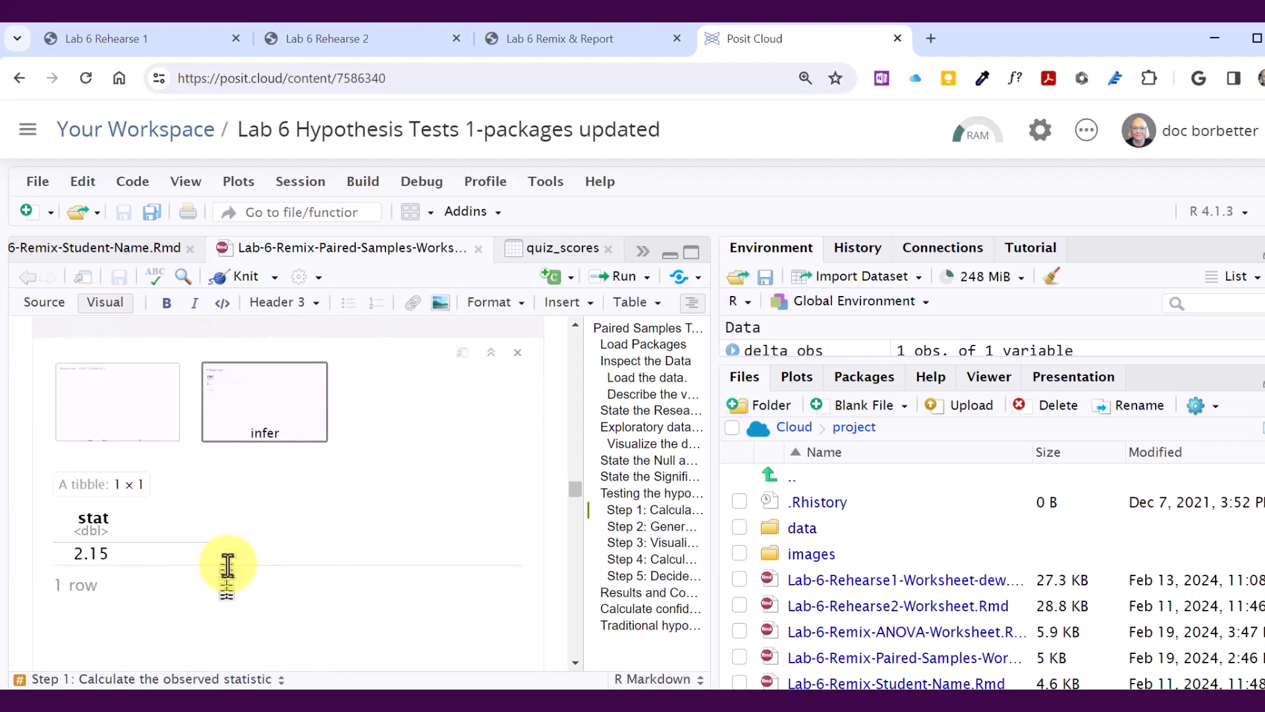
Step: Find the empty Step 2 CC5 chunk, and copy the CC16 null distribution code from Lab 6 Rehearse 1 for it
scroll(251, 554, down, 10)
scroll(242, 534, down, 2)
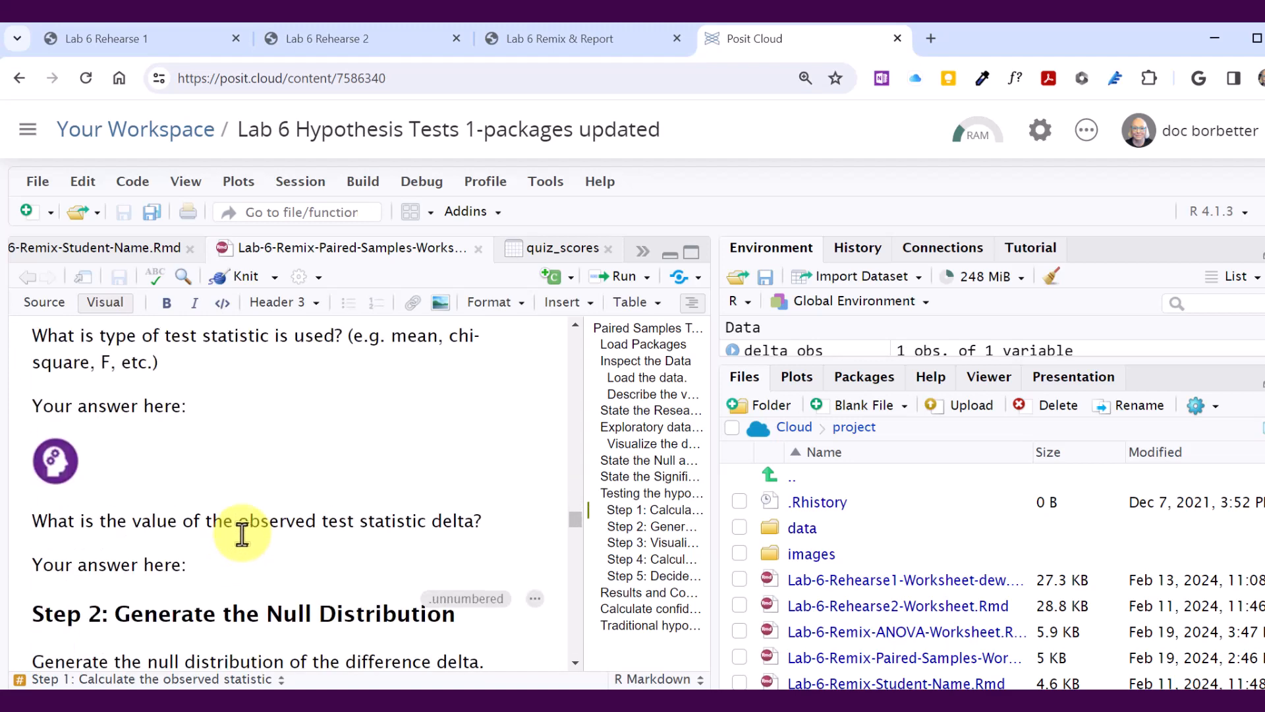
scroll(252, 439, down, 3)
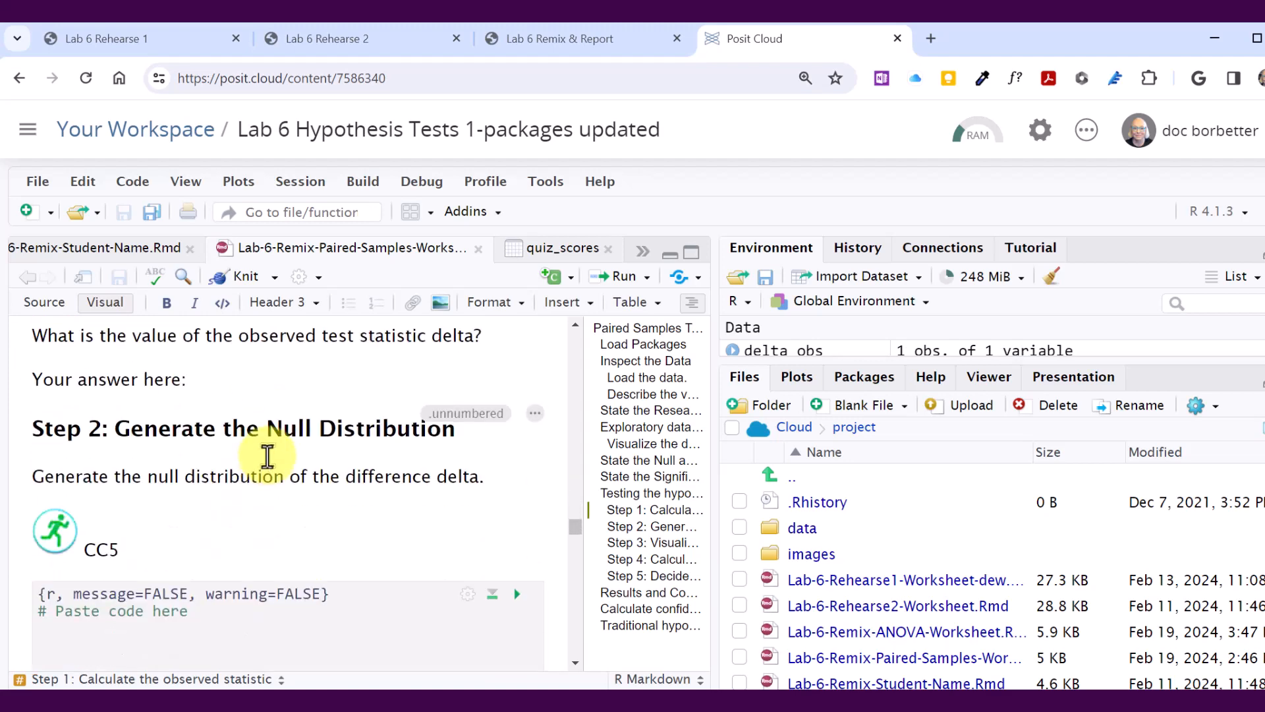
scroll(267, 454, down, 3)
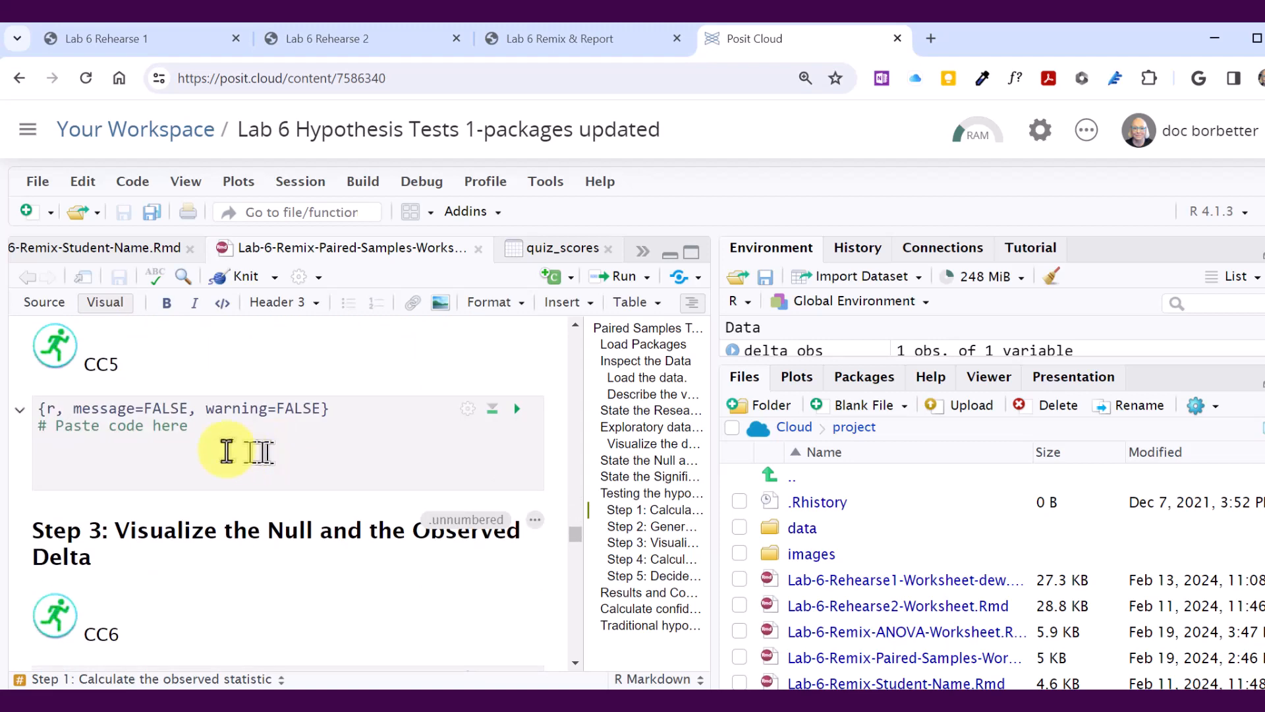
click(89, 454)
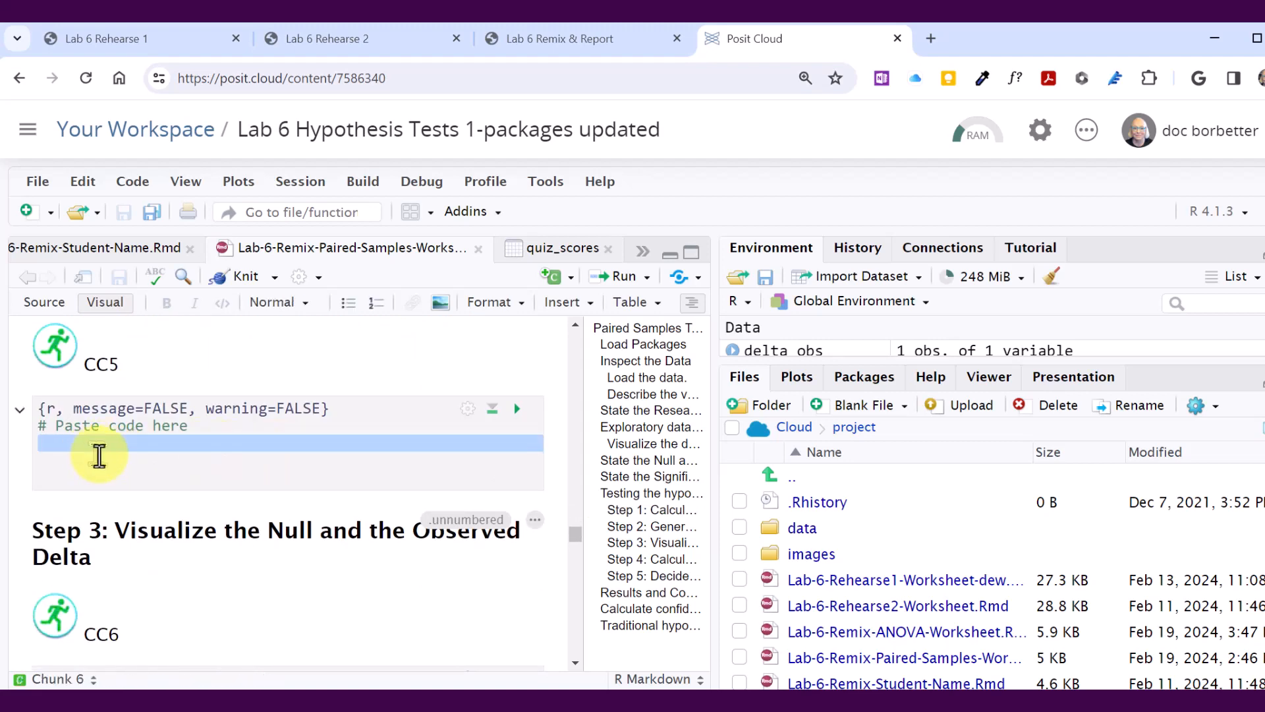
click(155, 35)
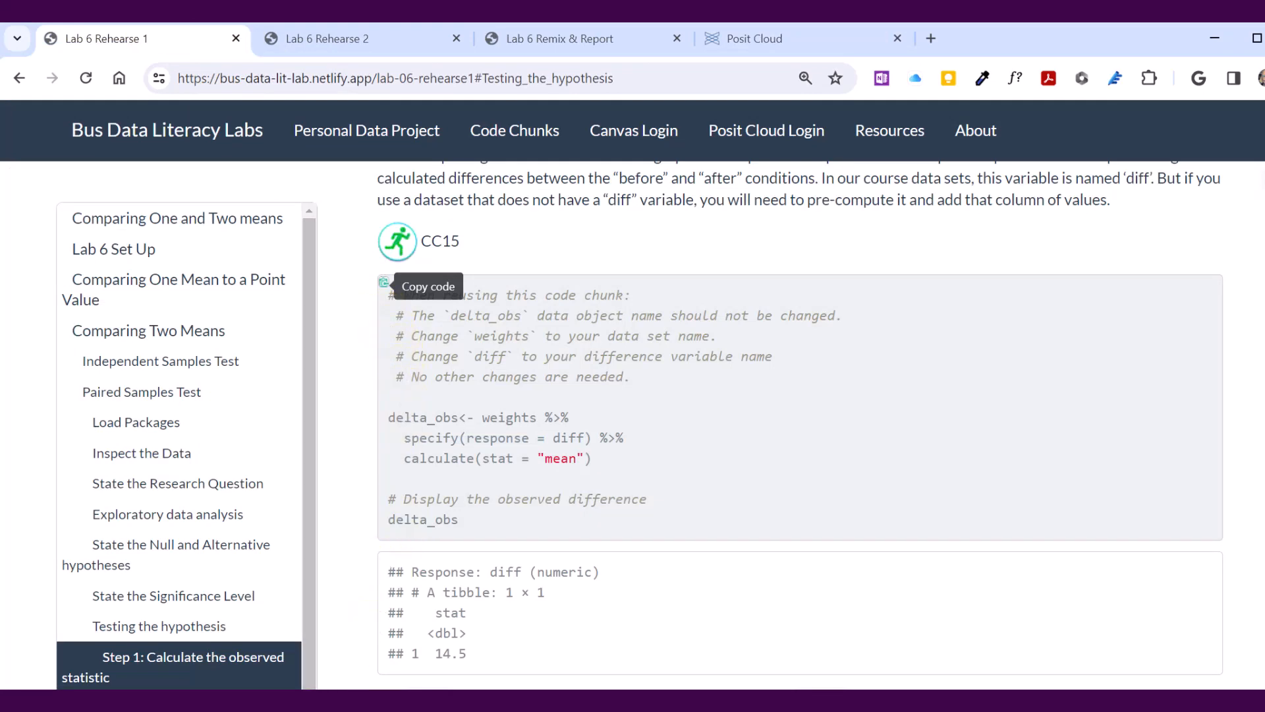
scroll(203, 686, down, 1)
click(202, 686)
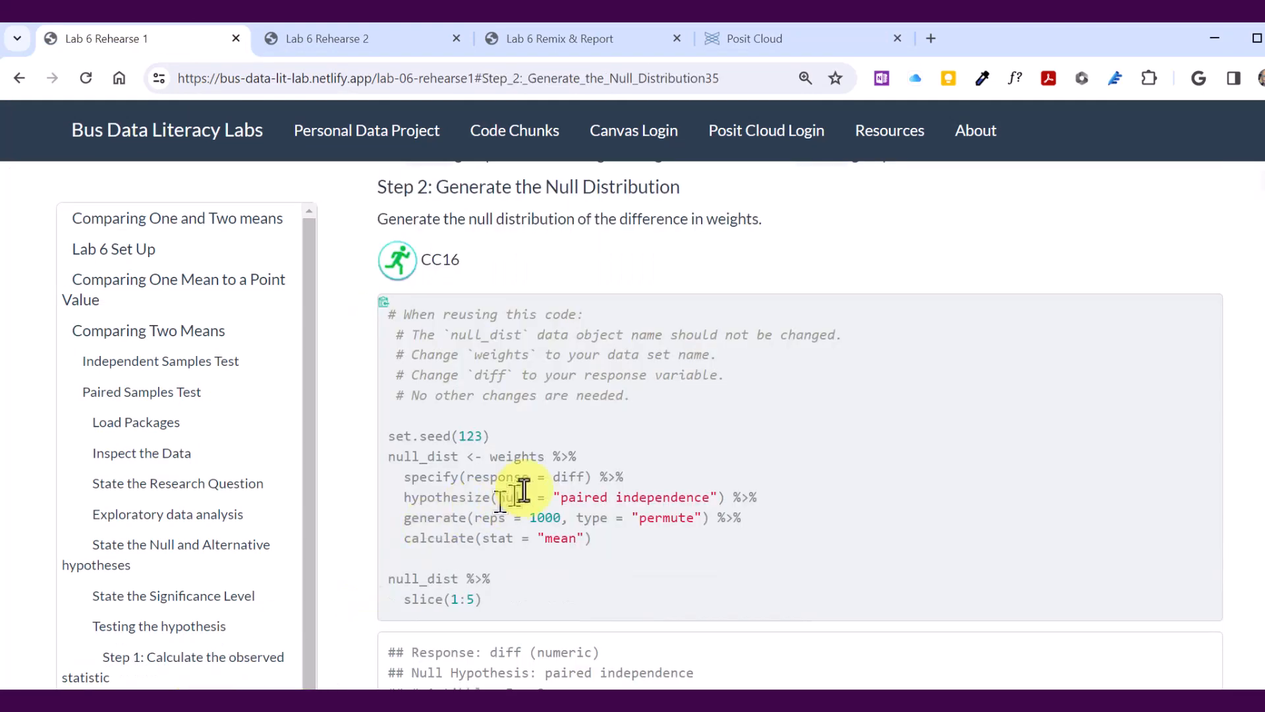
click(383, 303)
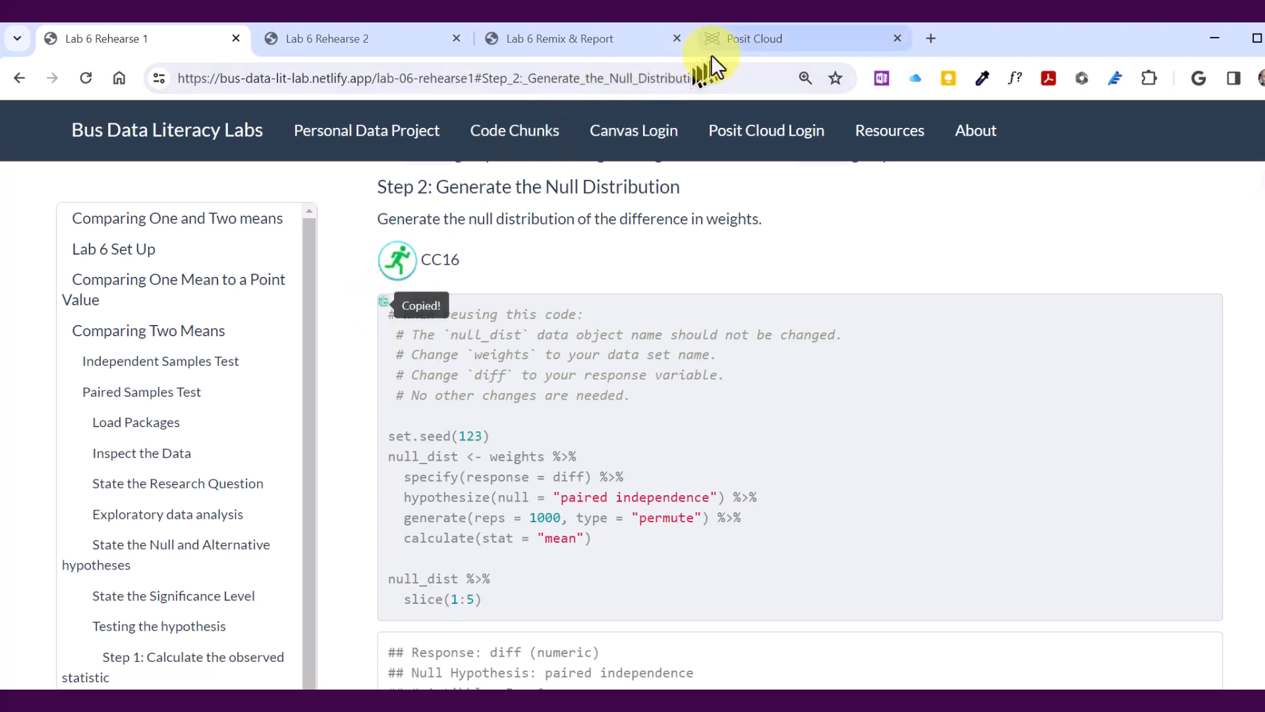
Step: Return to Posit Cloud and paste the copied null distribution code into the Step 2 CC5 chunk, below the "Paste code here" comment
click(726, 39)
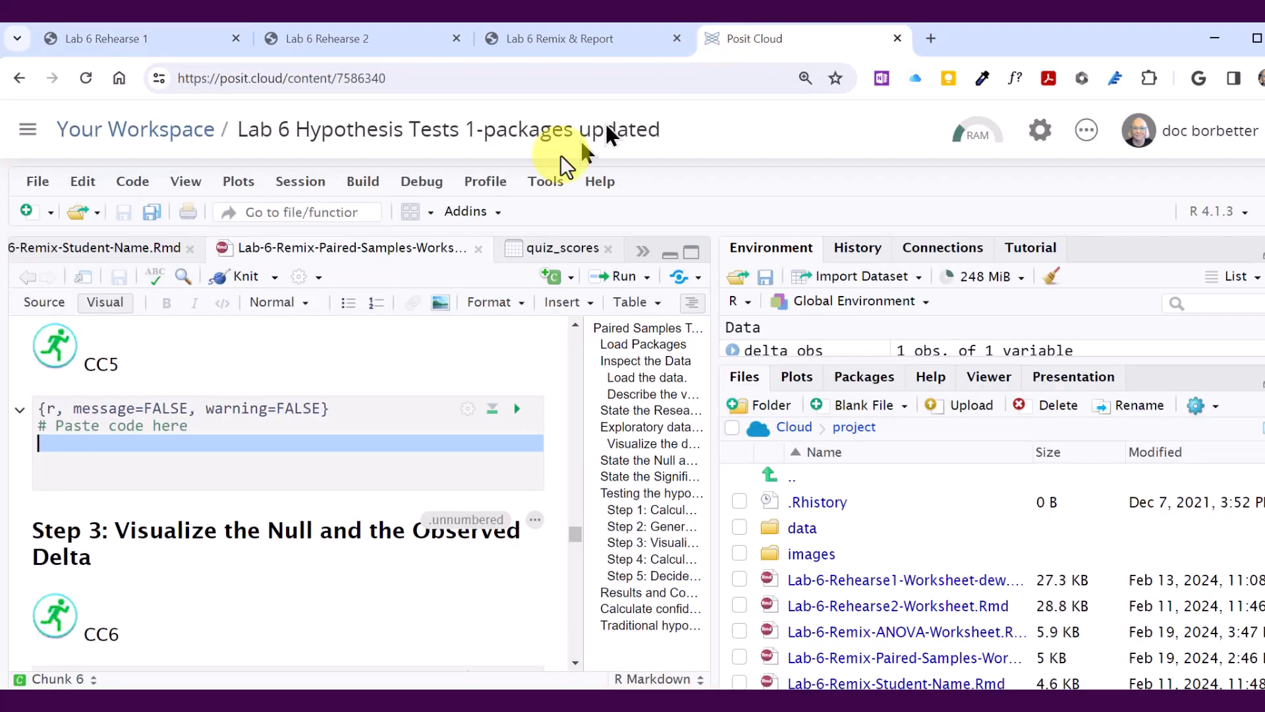
click(88, 448)
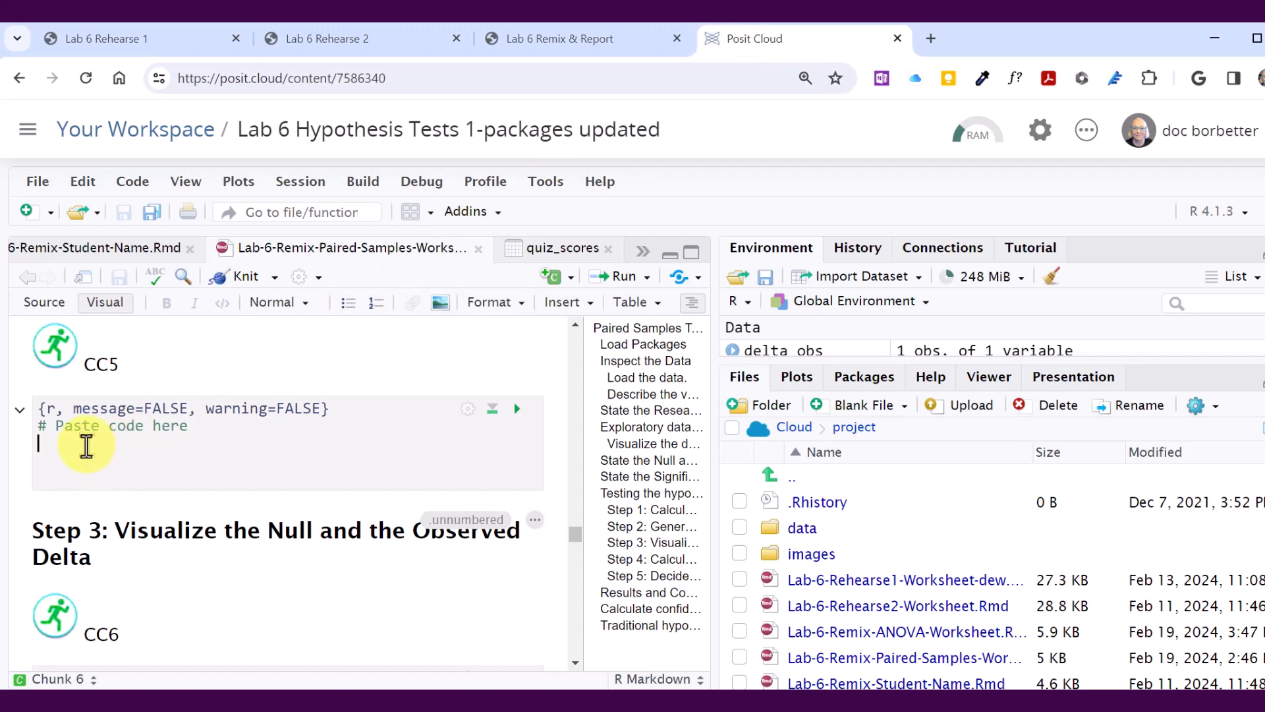
key(ctrl+v)
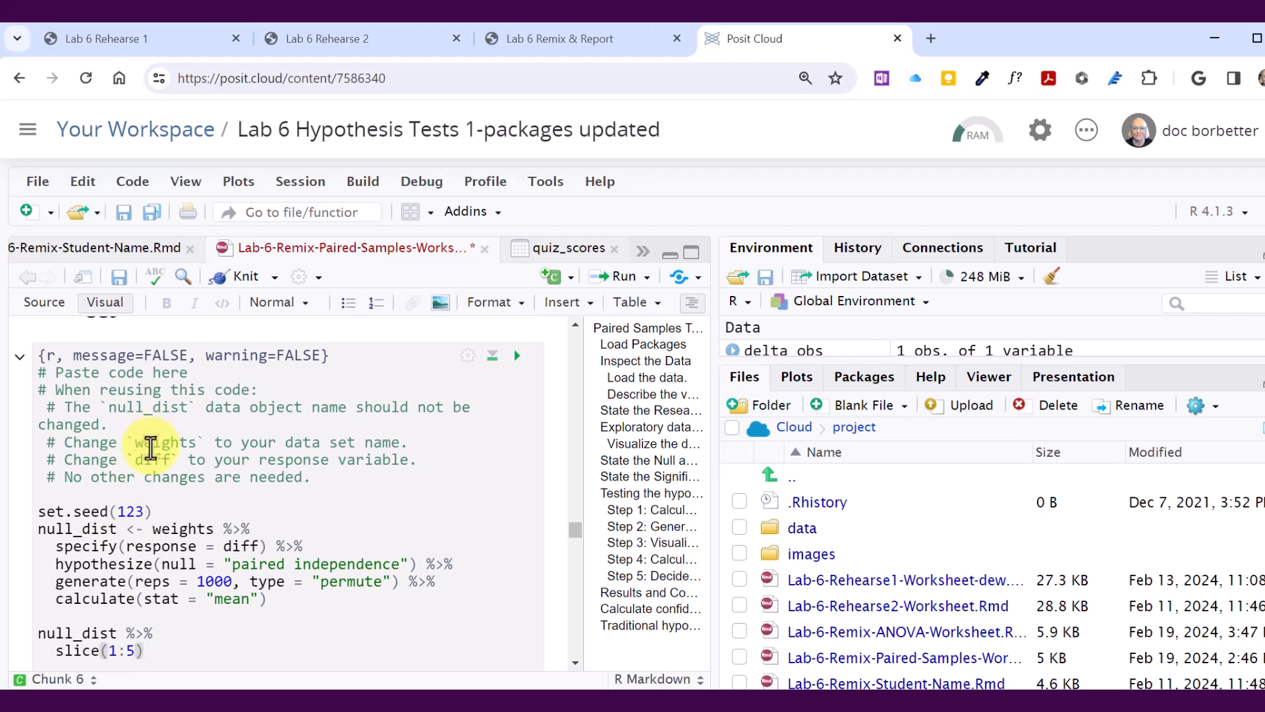
Step: Replace weights with quiz_scores, copied from the CC4 chunk, in the CC5 null_dist code and run the chunk
scroll(150, 448, up, 15)
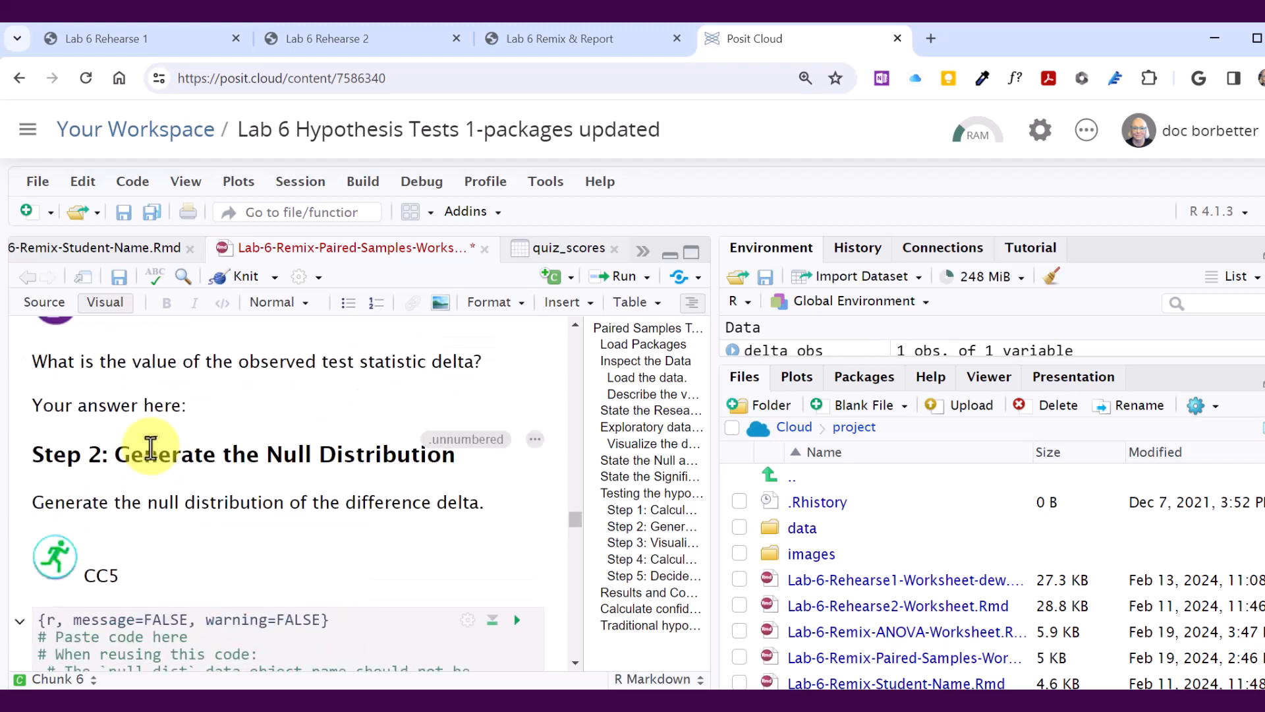
scroll(150, 448, up, 3)
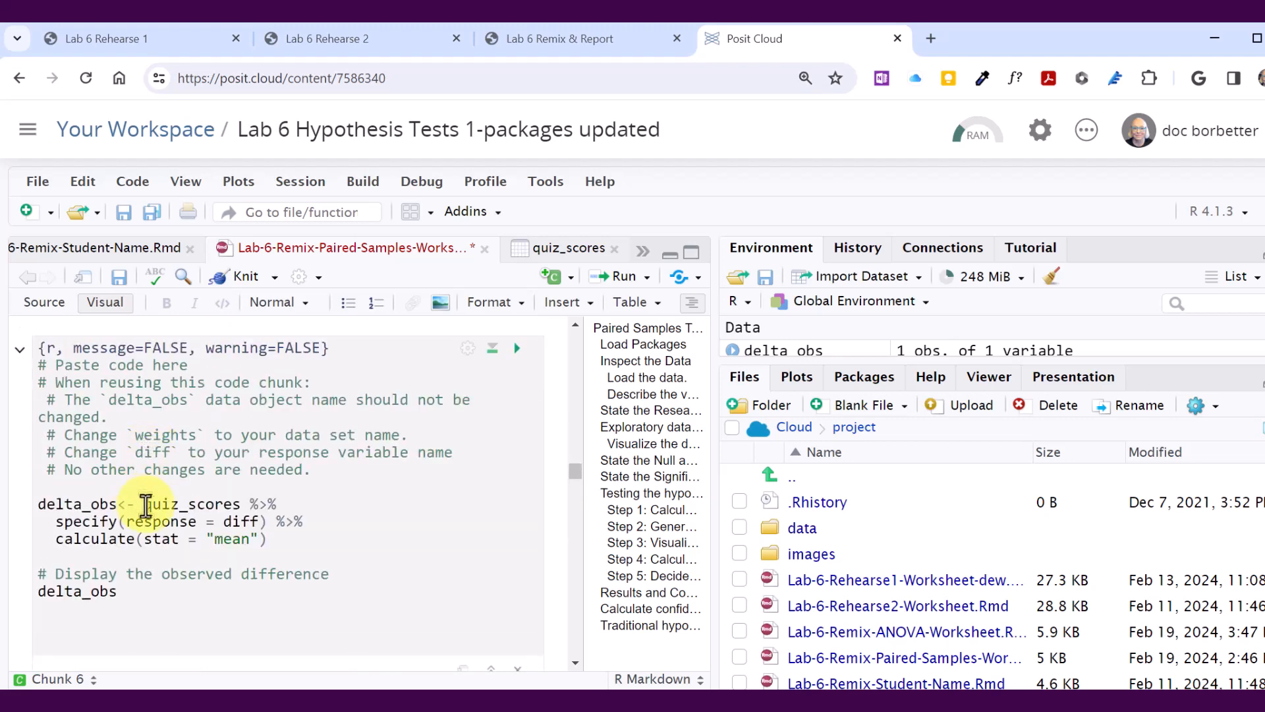
drag(141, 505, 242, 505)
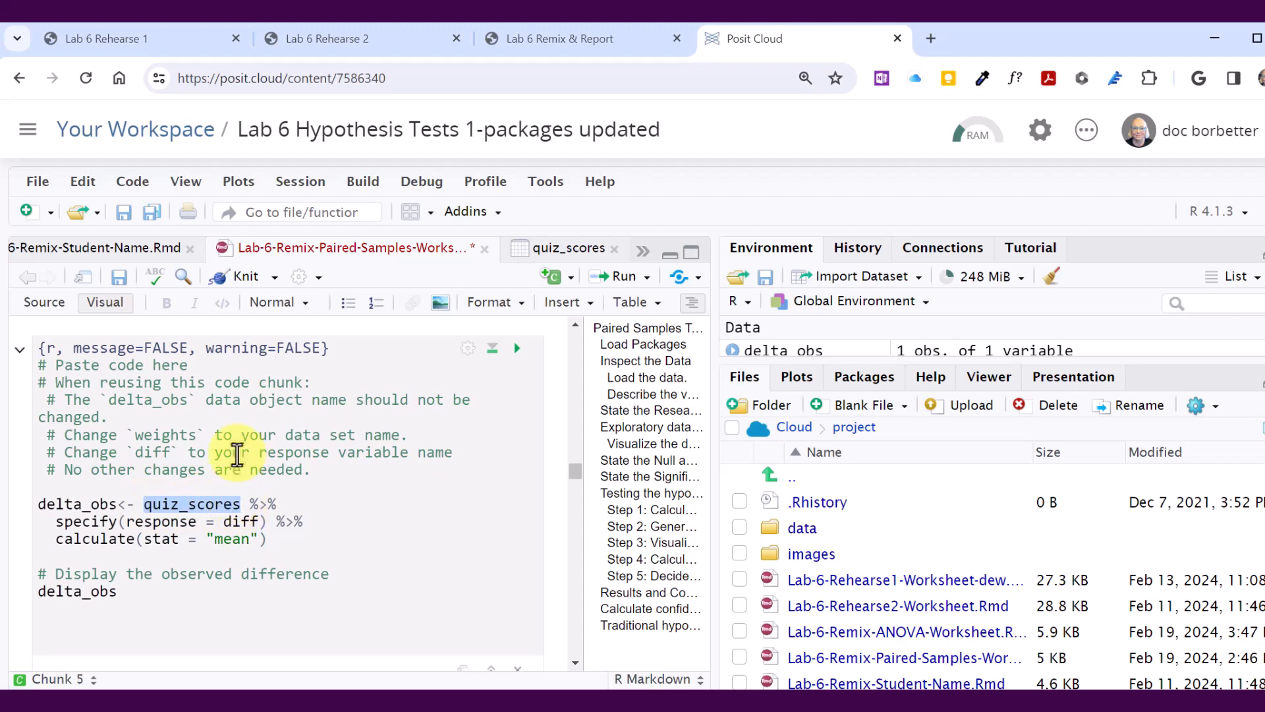
scroll(290, 405, down, 5)
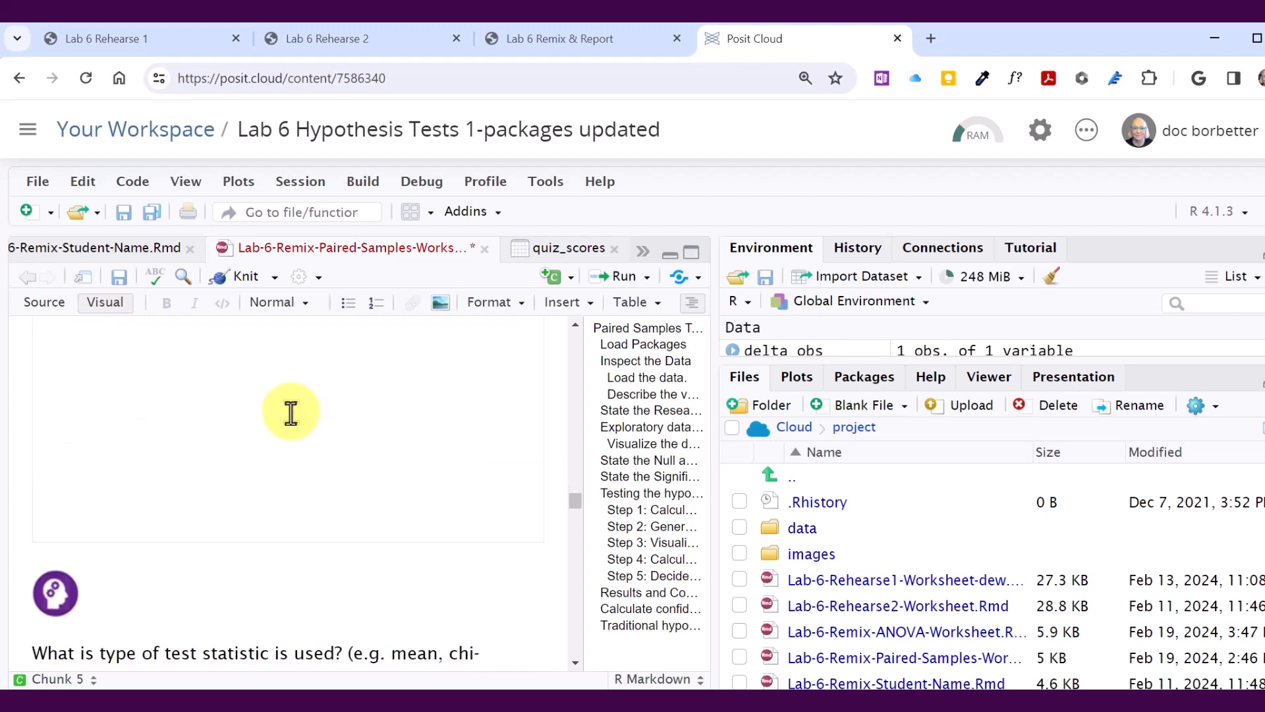
scroll(291, 413, down, 8)
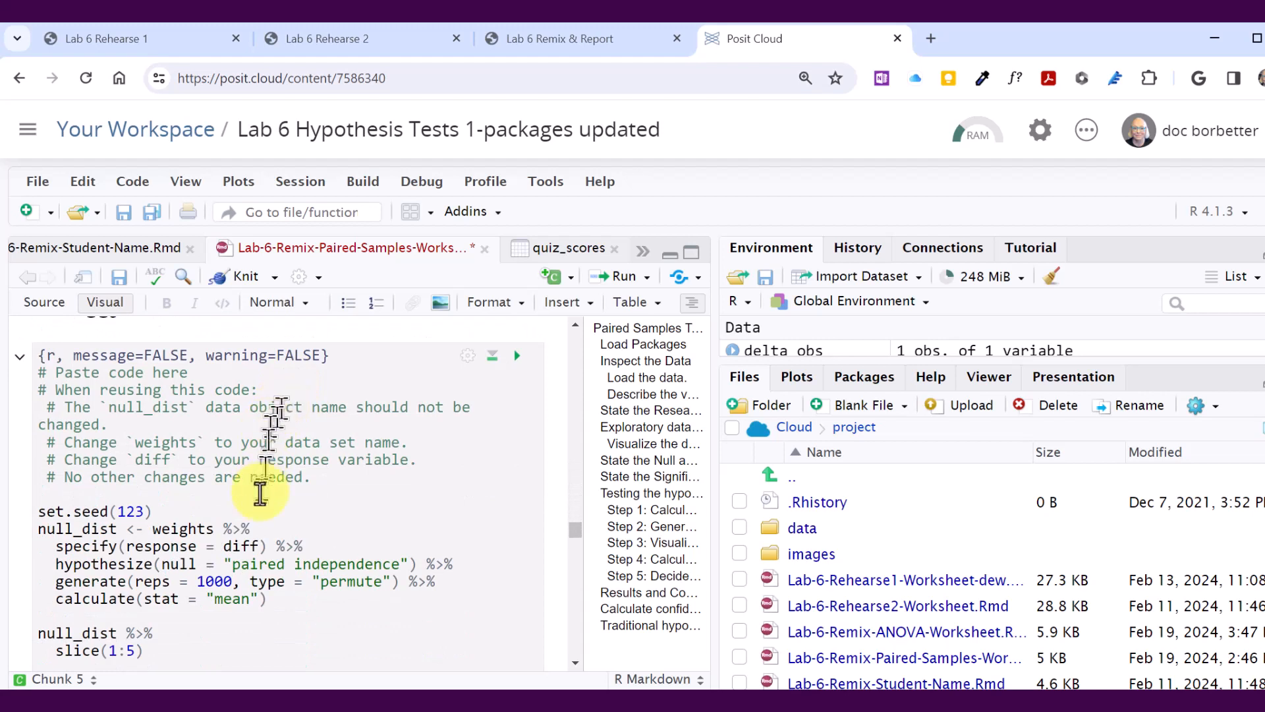
mouse_move(214, 528)
mouse_down()
mouse_move(149, 522)
mouse_move(218, 527)
mouse_up()
click(156, 531)
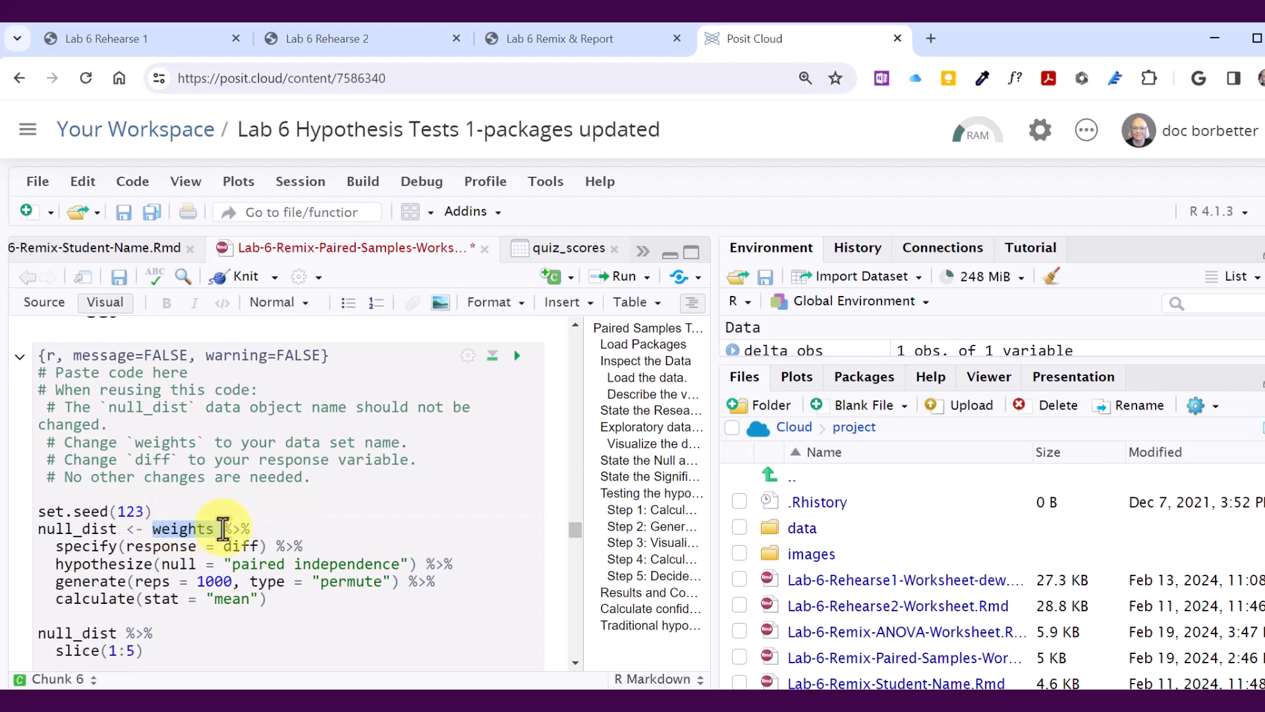
key(ctrl+v)
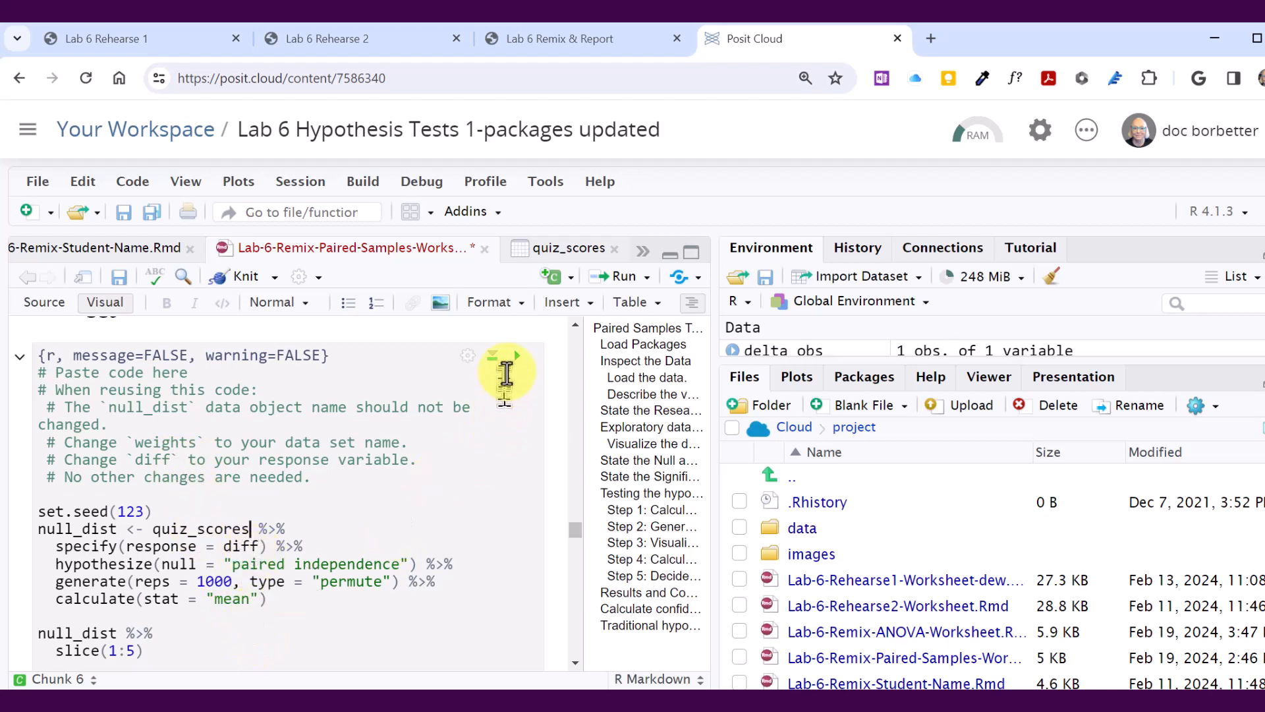
click(517, 357)
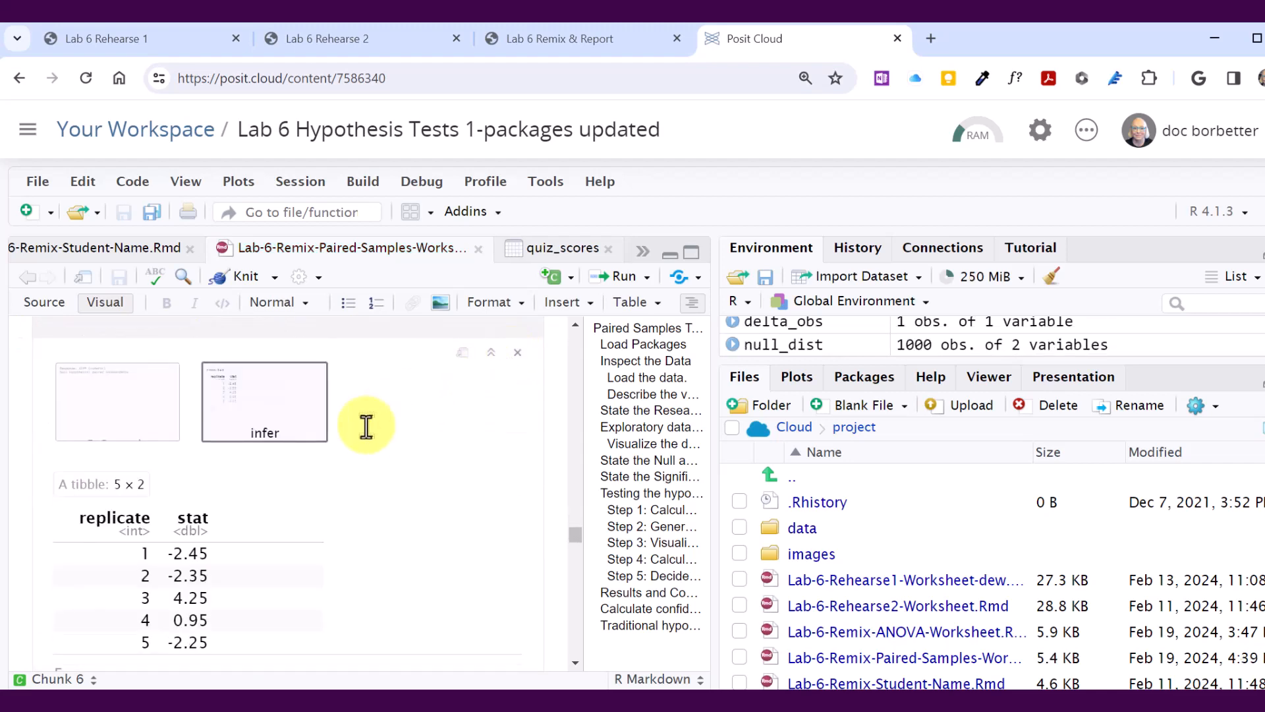
Step: Find the empty Step 3 CC6 chunk, and copy the CC17 visualization code from Step 3 of the paired samples example in Lab 6 Rehearse 1
scroll(366, 427, down, 5)
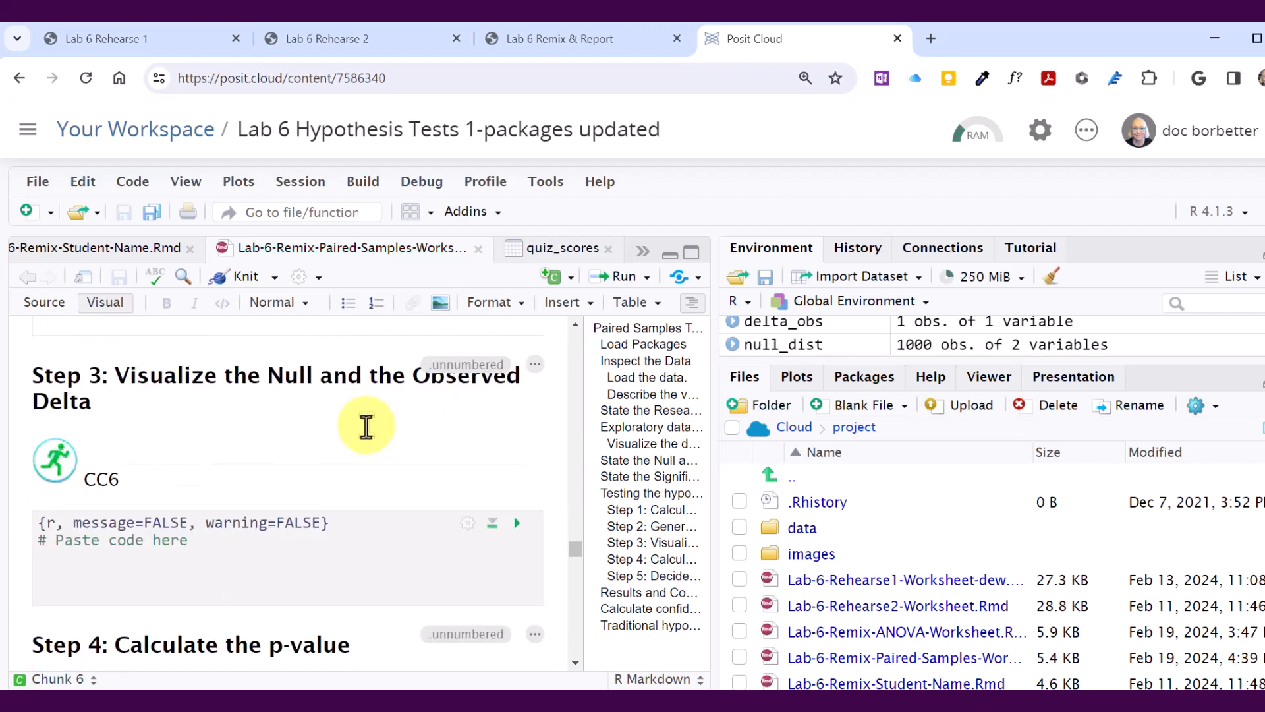
click(62, 565)
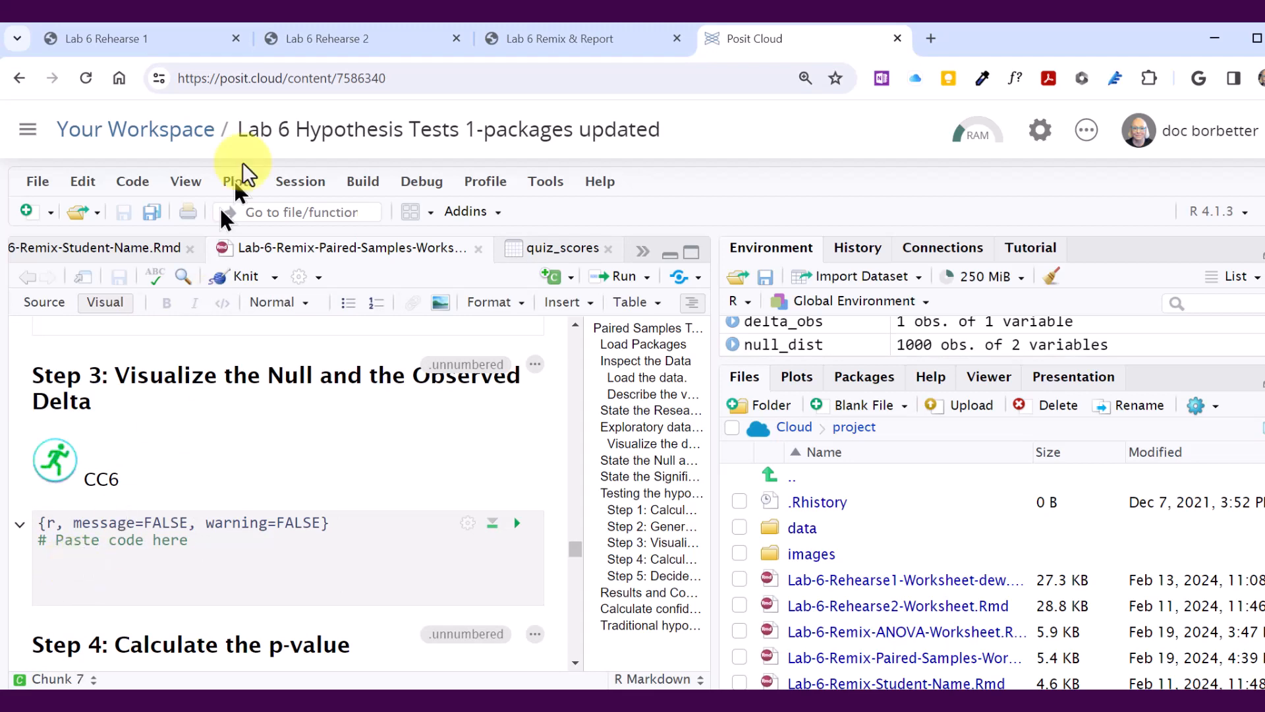
click(178, 44)
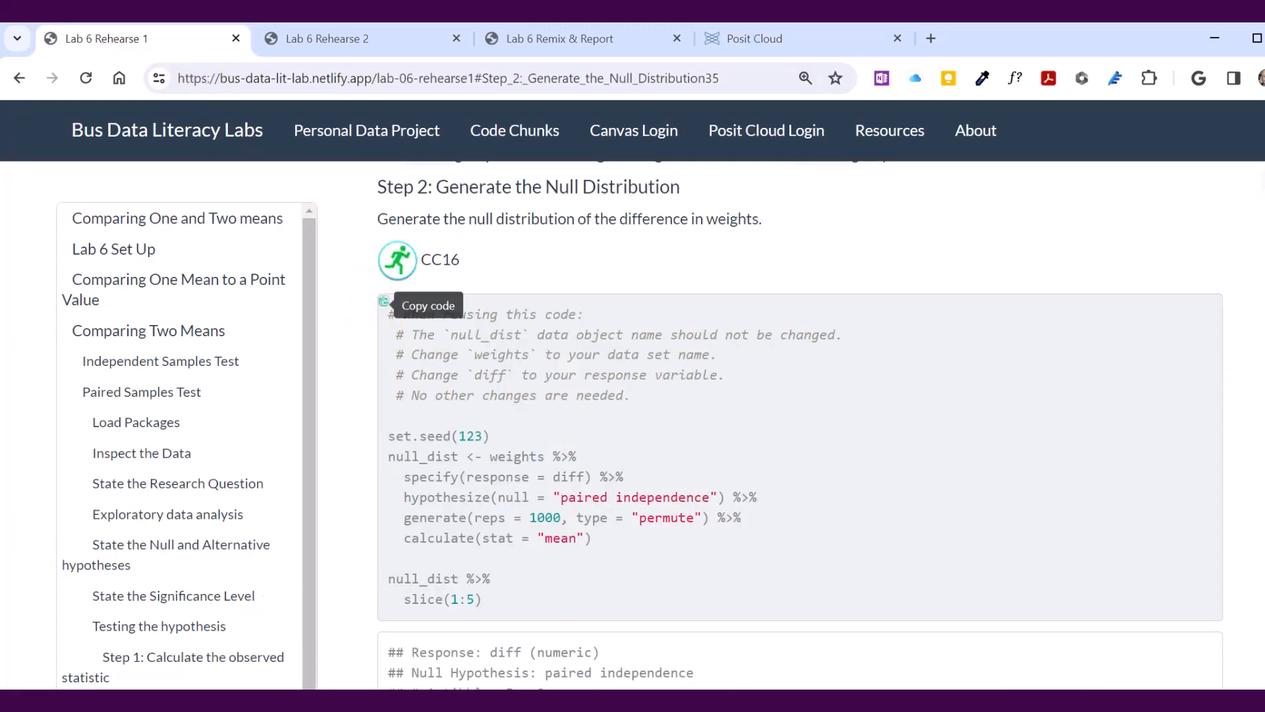
scroll(518, 377, down, 10)
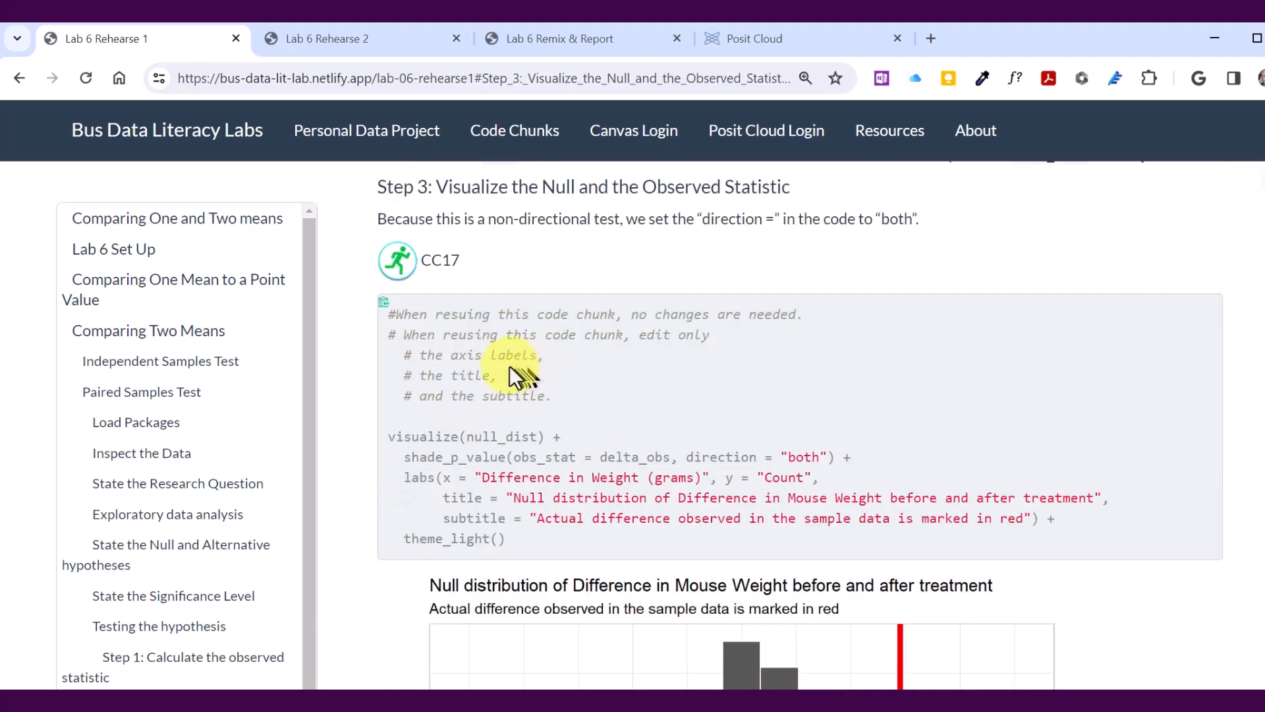
click(384, 303)
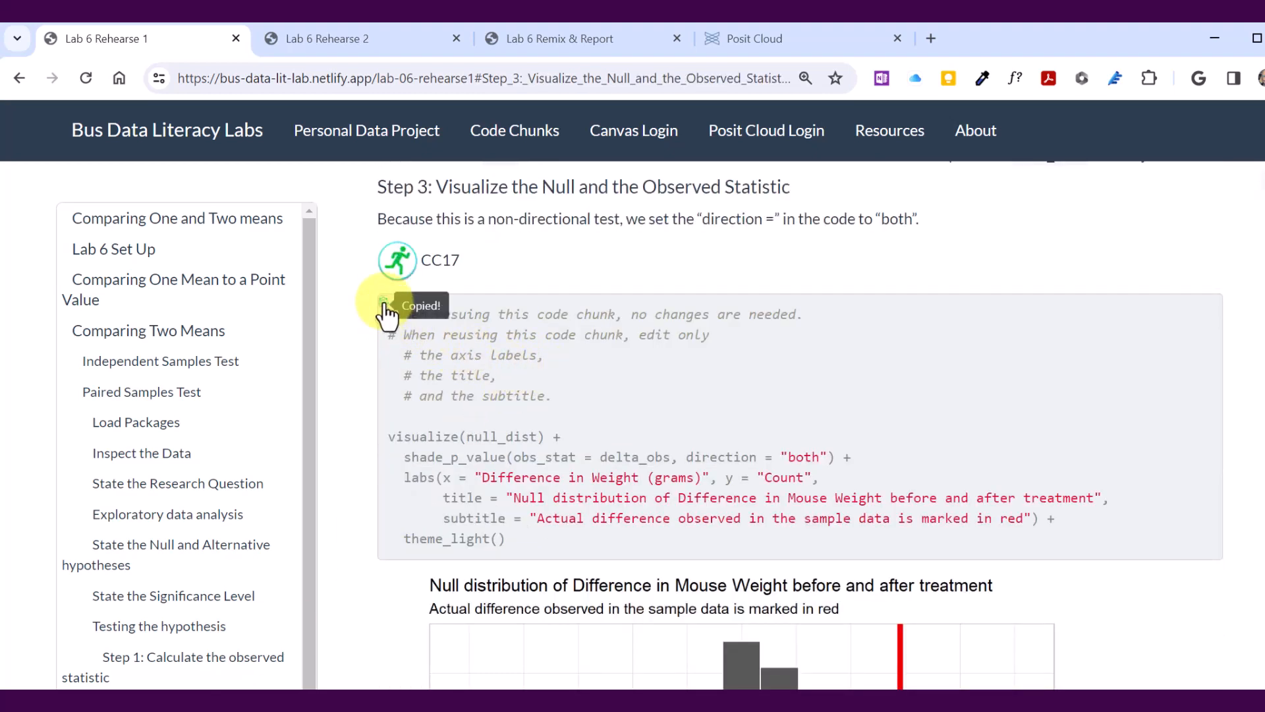
Step: Switch to Posit Cloud, paste the copied visualization code into the Step 3 CC6 chunk of the worksheet, and run it
click(748, 34)
click(88, 559)
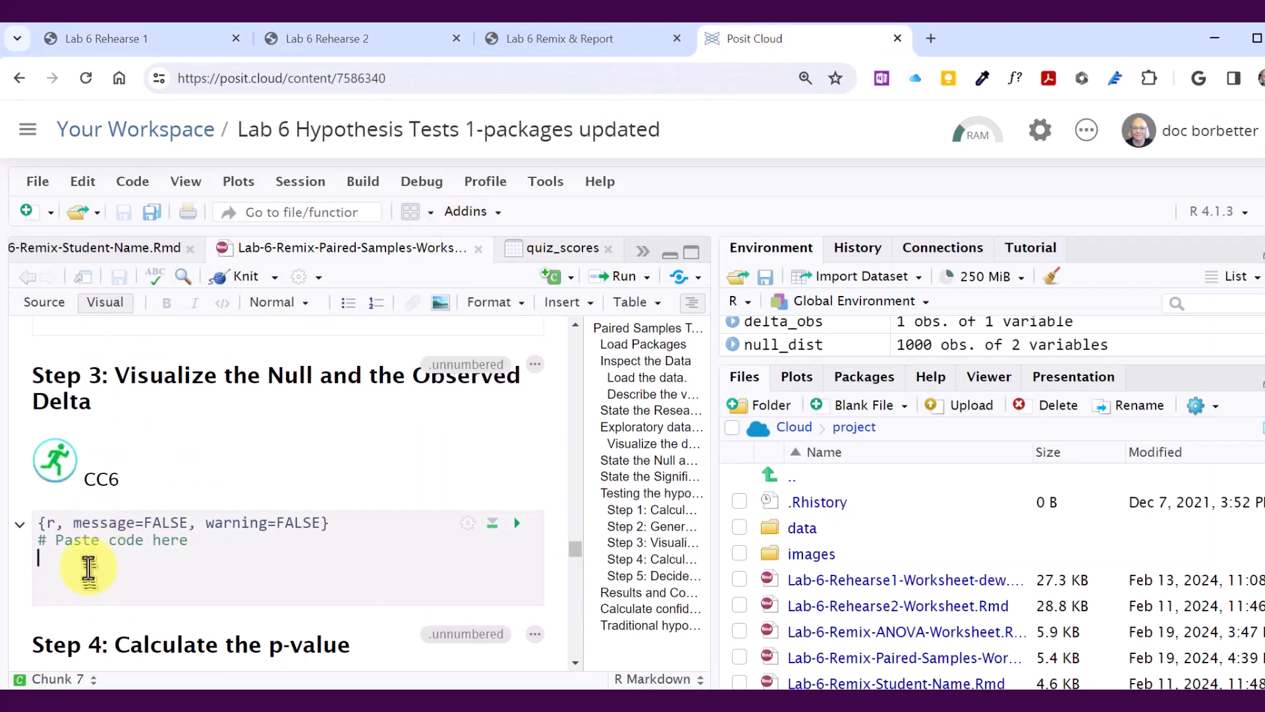
key(ctrl+v)
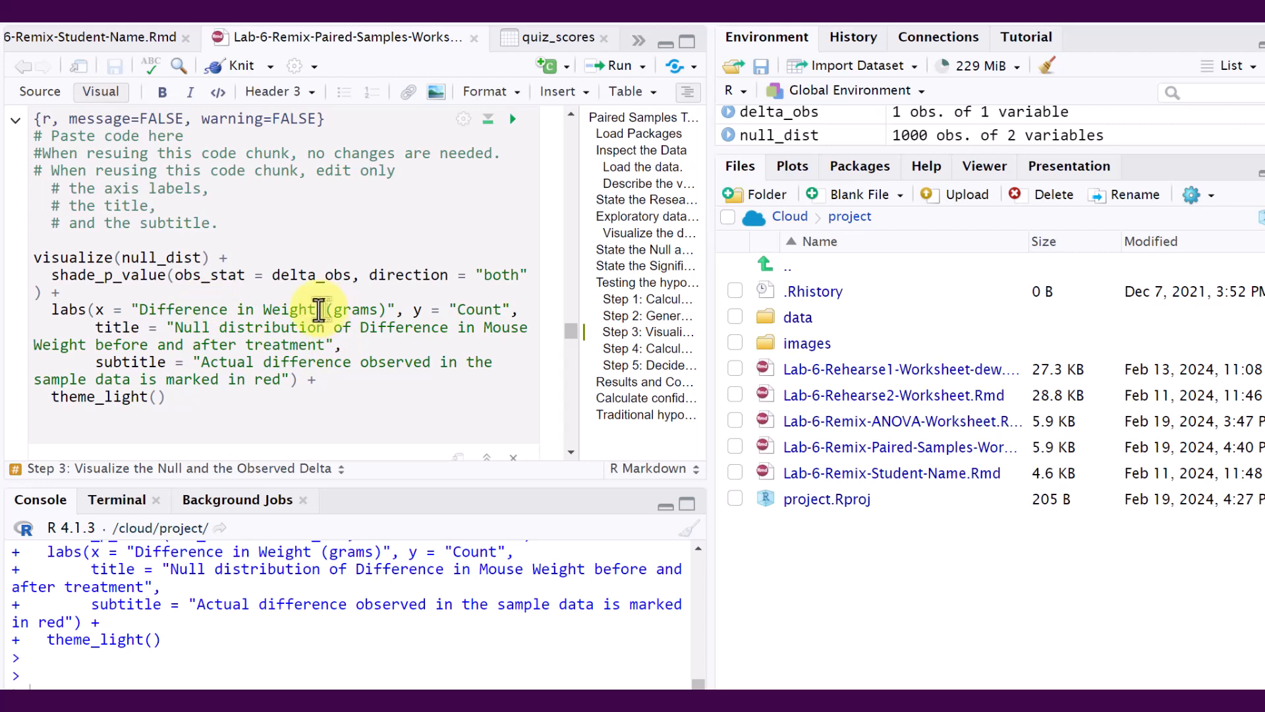
Step: Change the x-axis label in the CC6 plot code to "Difference in Pre and Post Test"
click(386, 310)
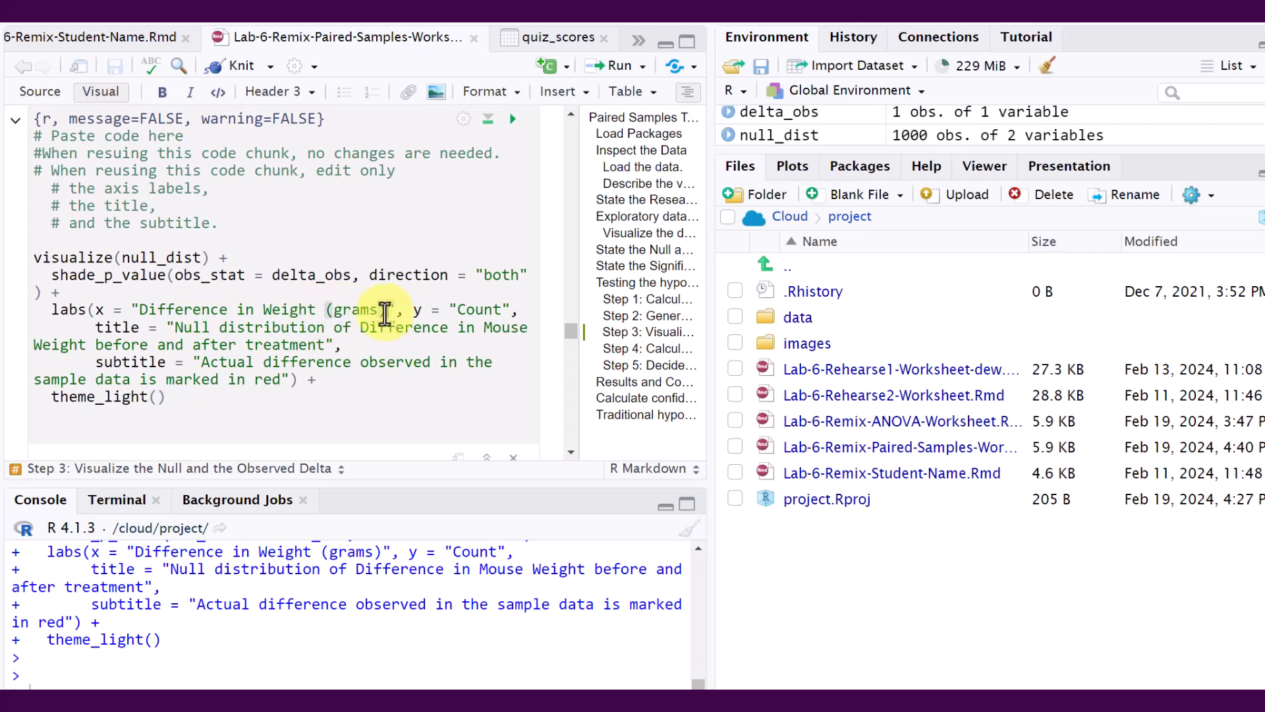
key(BackSpace)
key(BackSpace)
key(BackSpace)
key(BackSpace)
key(BackSpace)
key(BackSpace)
key(BackSpace)
key(BackSpace)
key(BackSpace)
key(BackSpace)
key(BackSpace)
key(BackSpace)
key(BackSpace)
key(BackSpace)
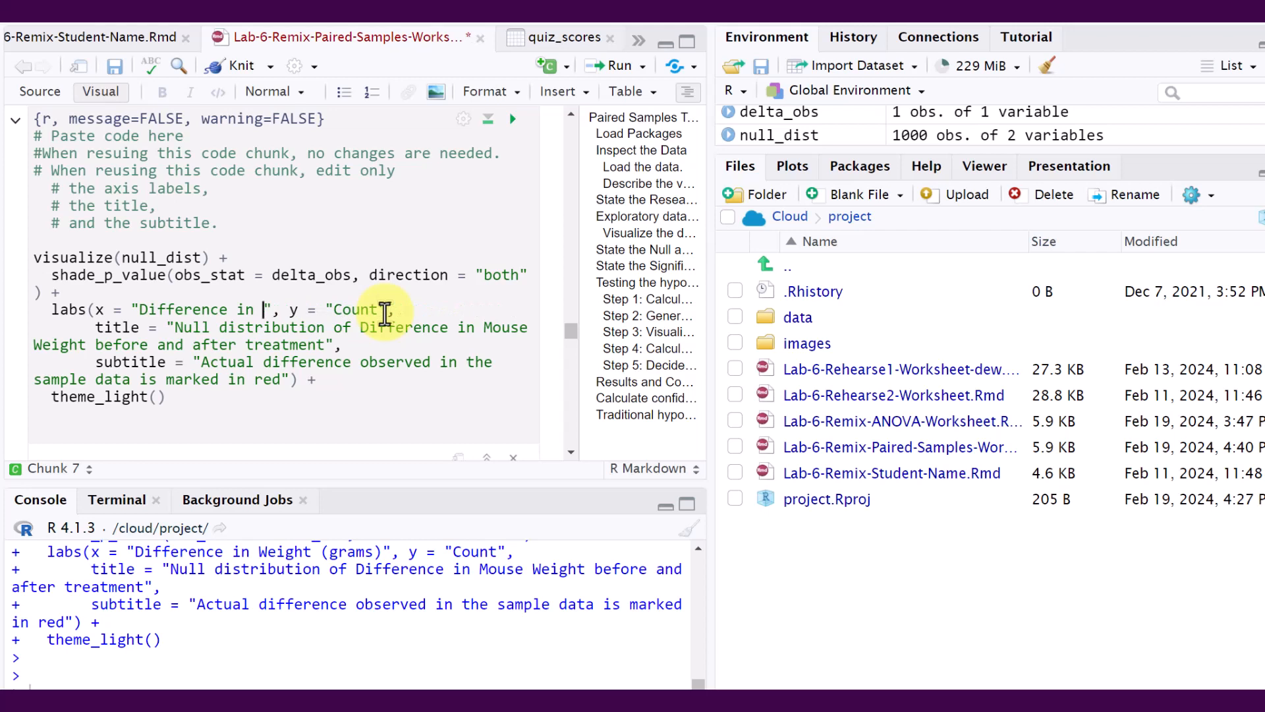
text(Pre and P)
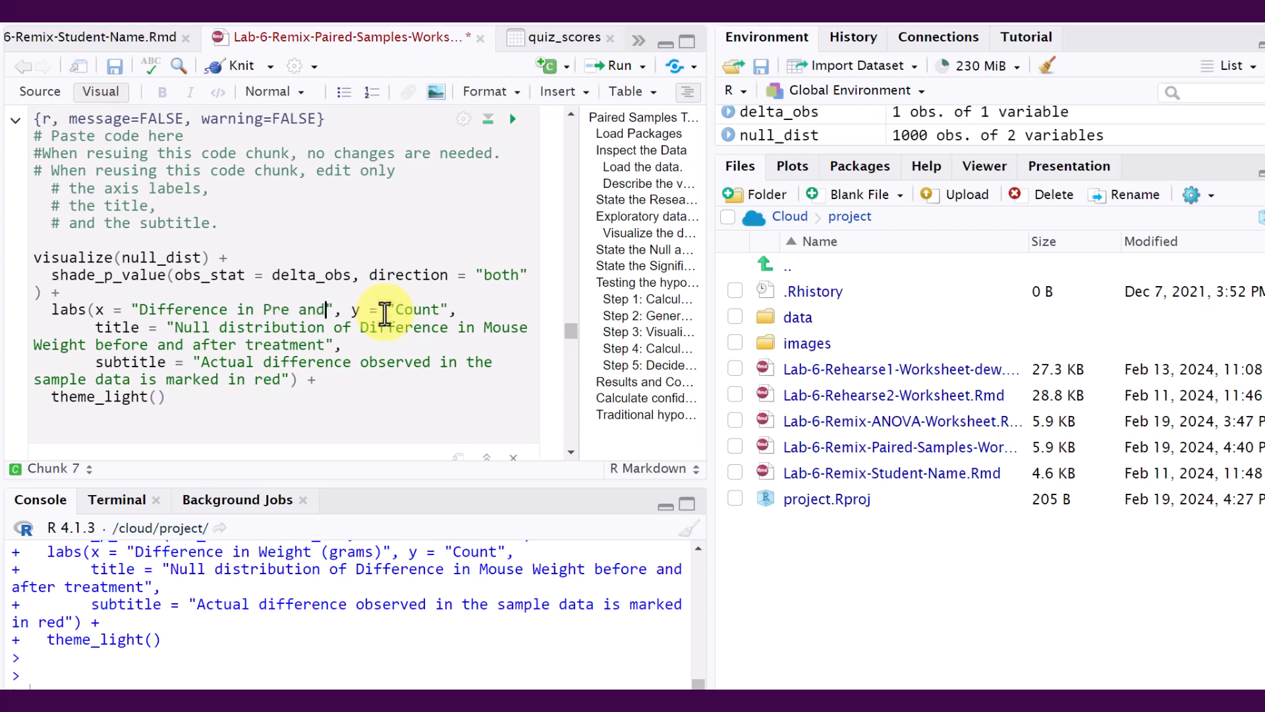
text(ost Test)
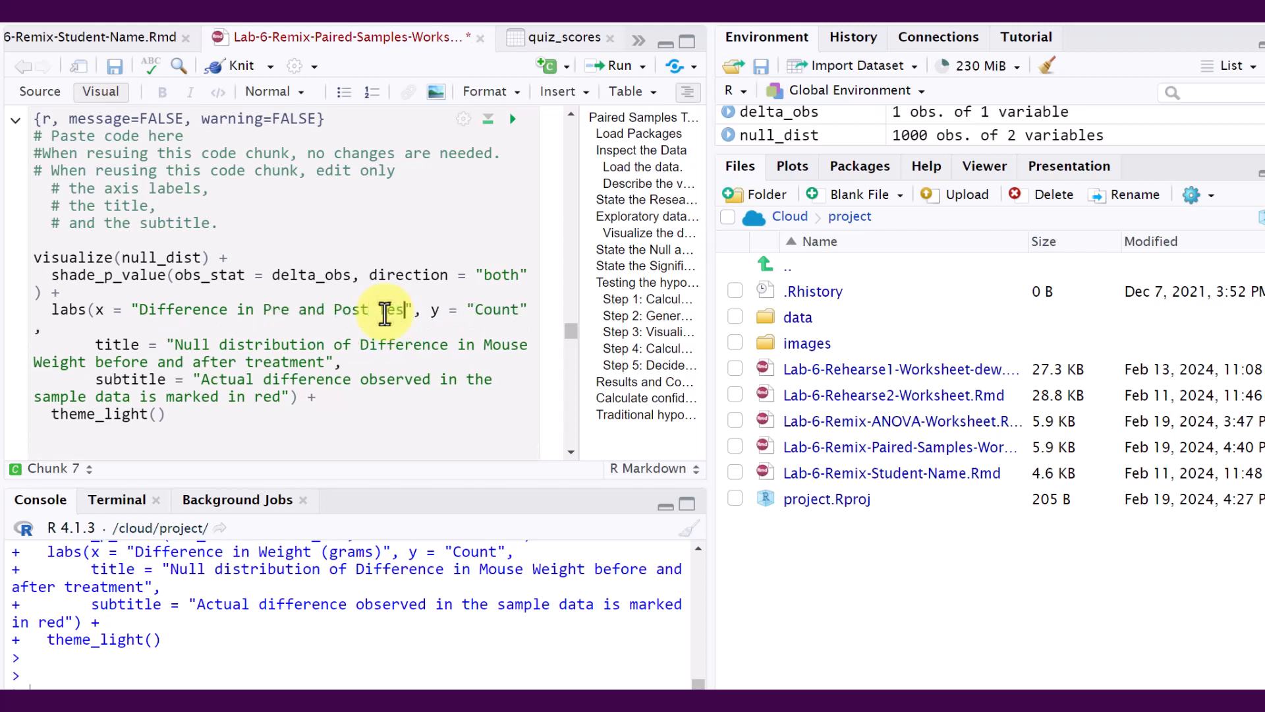
key(ctrl+shift+Return)
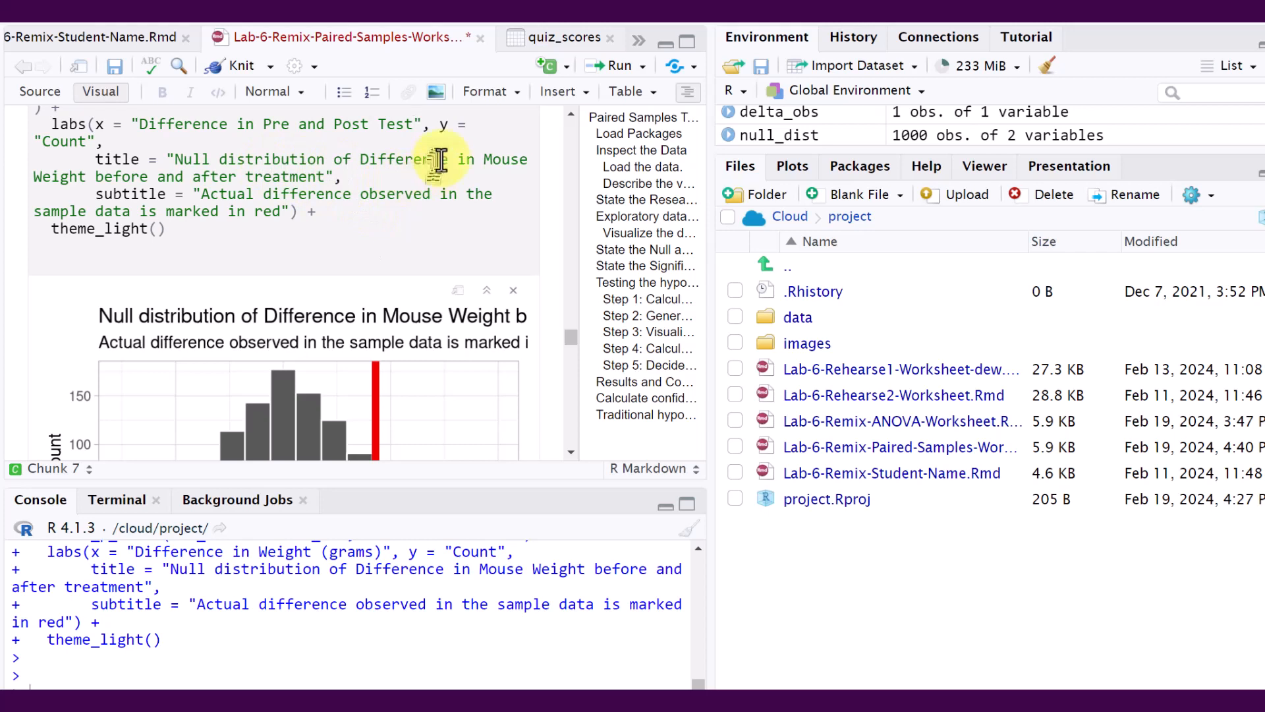
Step: Replace the mouse weight wording in the CC6 plot title so it reads "Null distribution of Difference in Pre ane Post"
drag(485, 161, 336, 175)
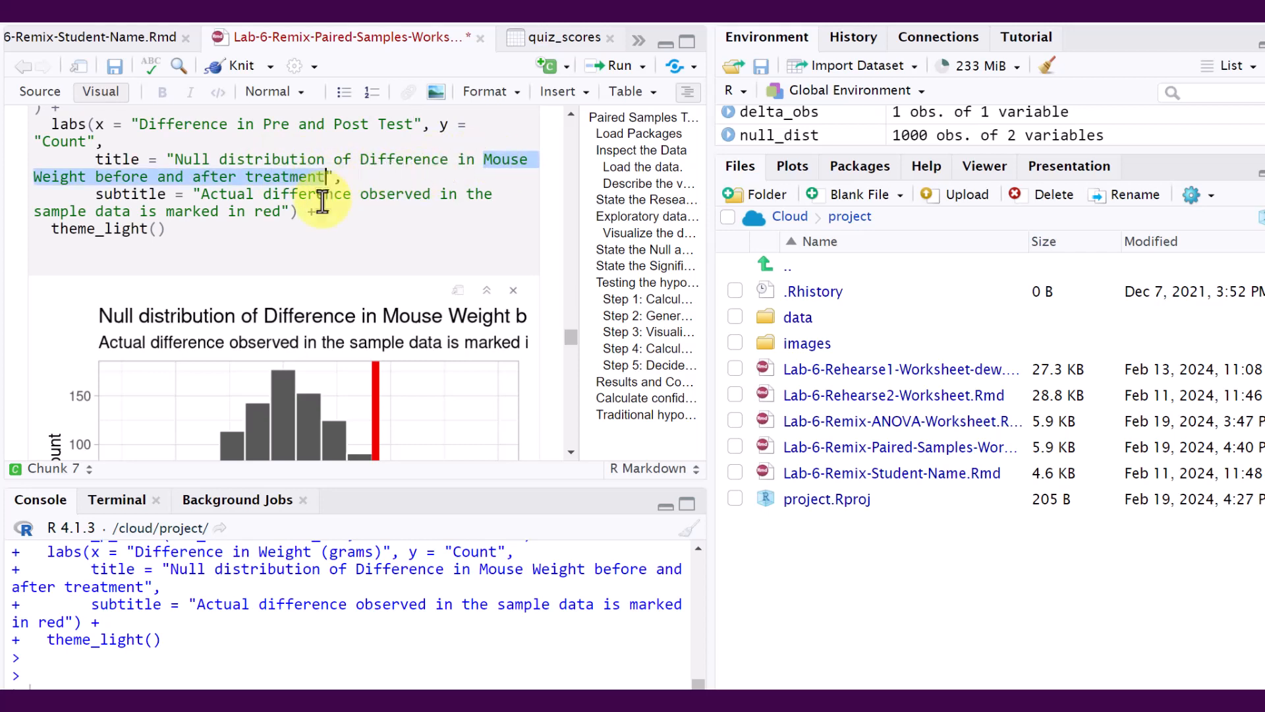
text(differen)
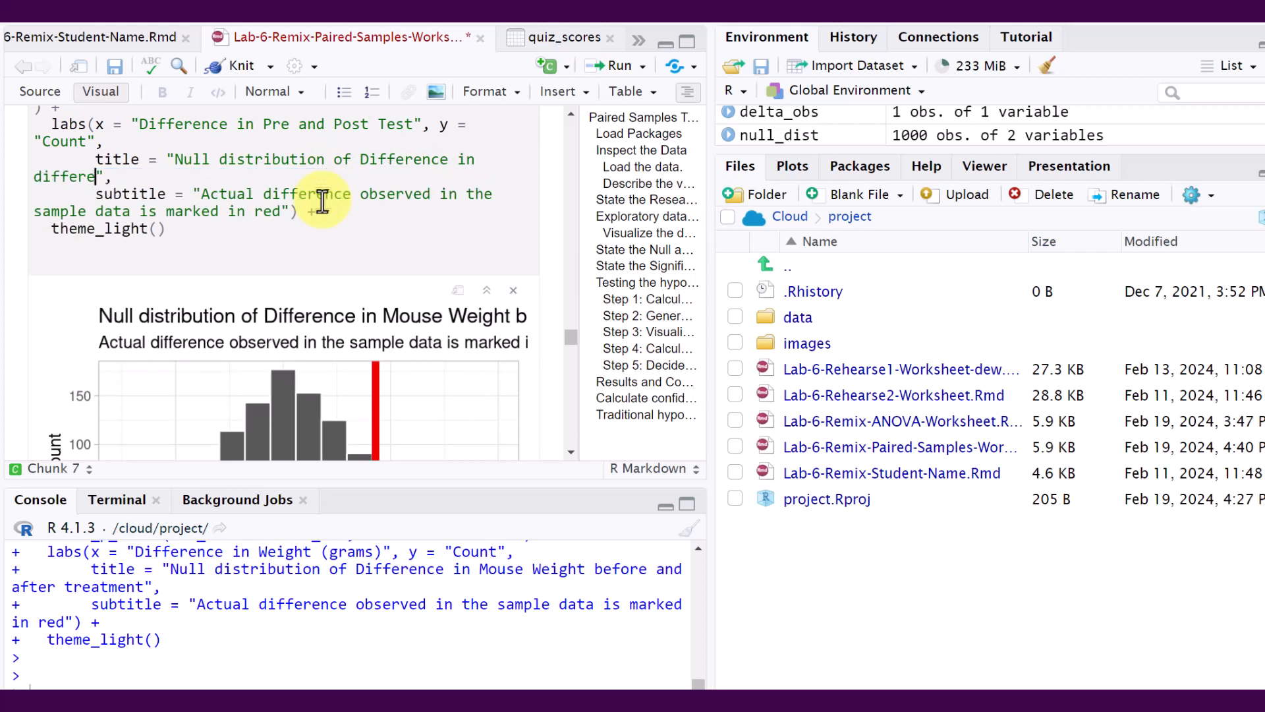
key(BackSpace)
key(BackSpace)
key(BackSpace)
key(BackSpace)
key(BackSpace)
key(BackSpace)
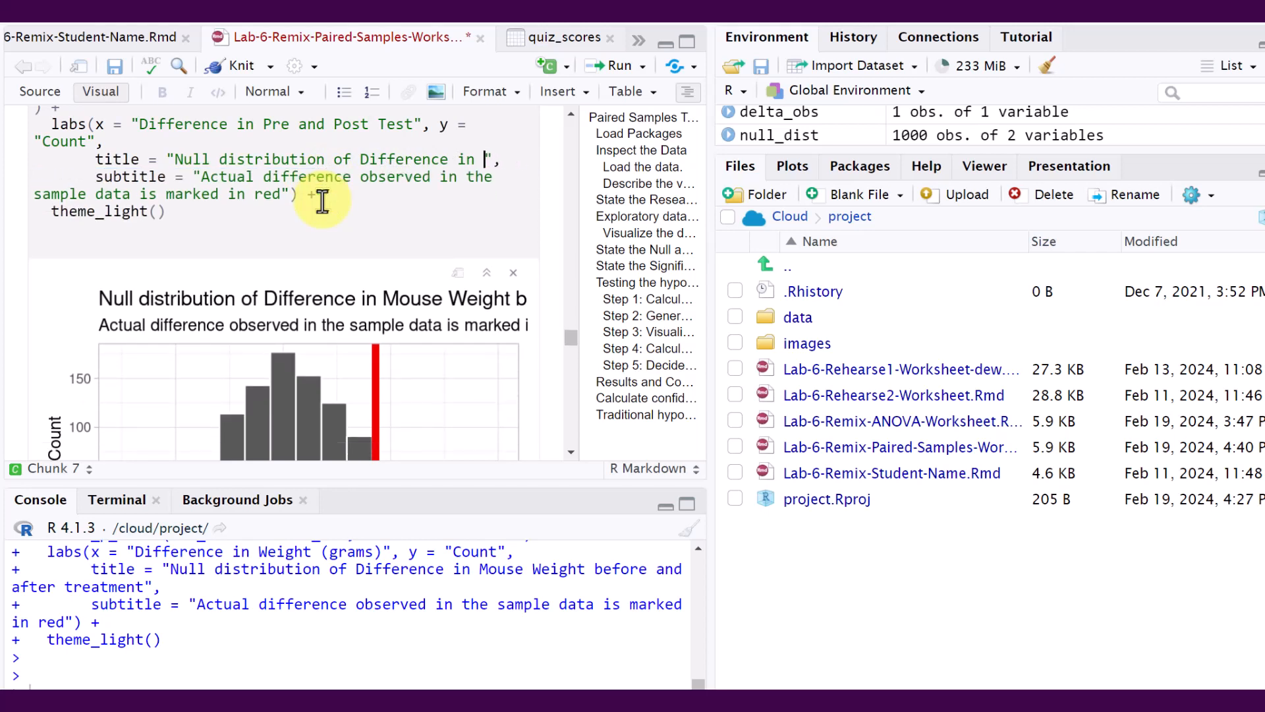
text(Pre ane Pos)
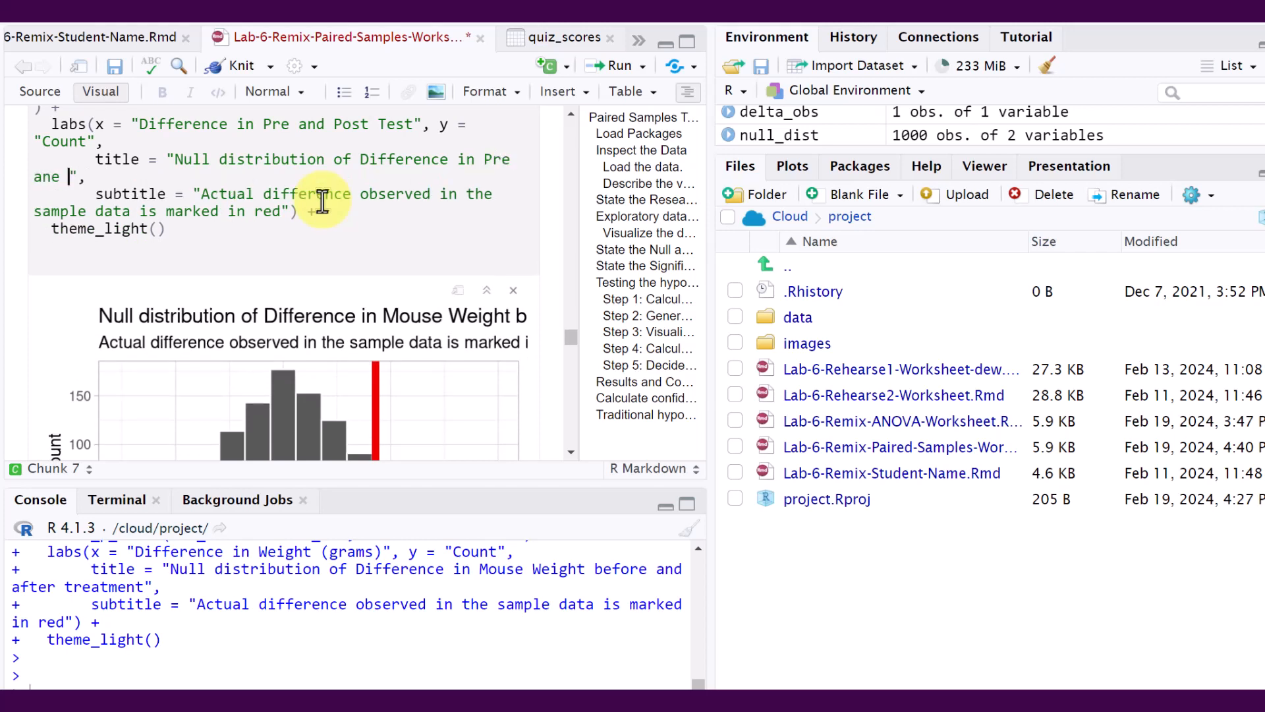
text(t)
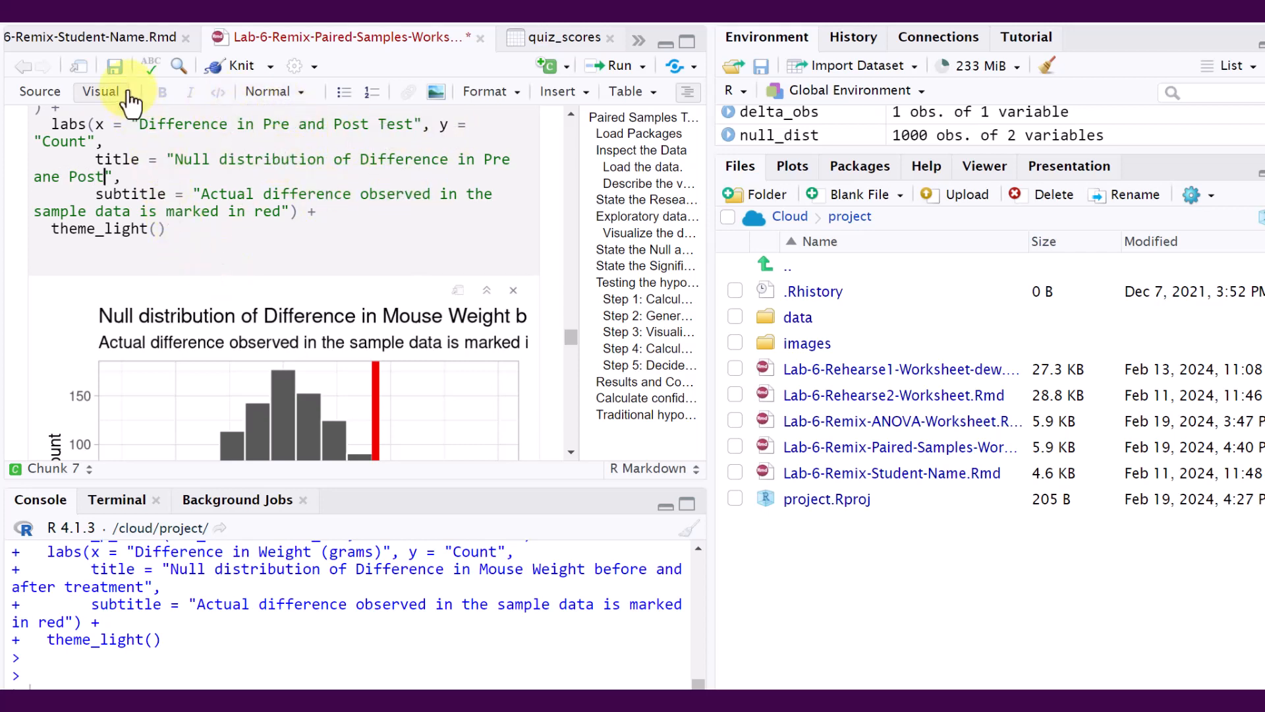
Step: Save the paired samples worksheet and rerun the CC6 visualization chunk with its edited labels
click(117, 69)
scroll(246, 226, up, 5)
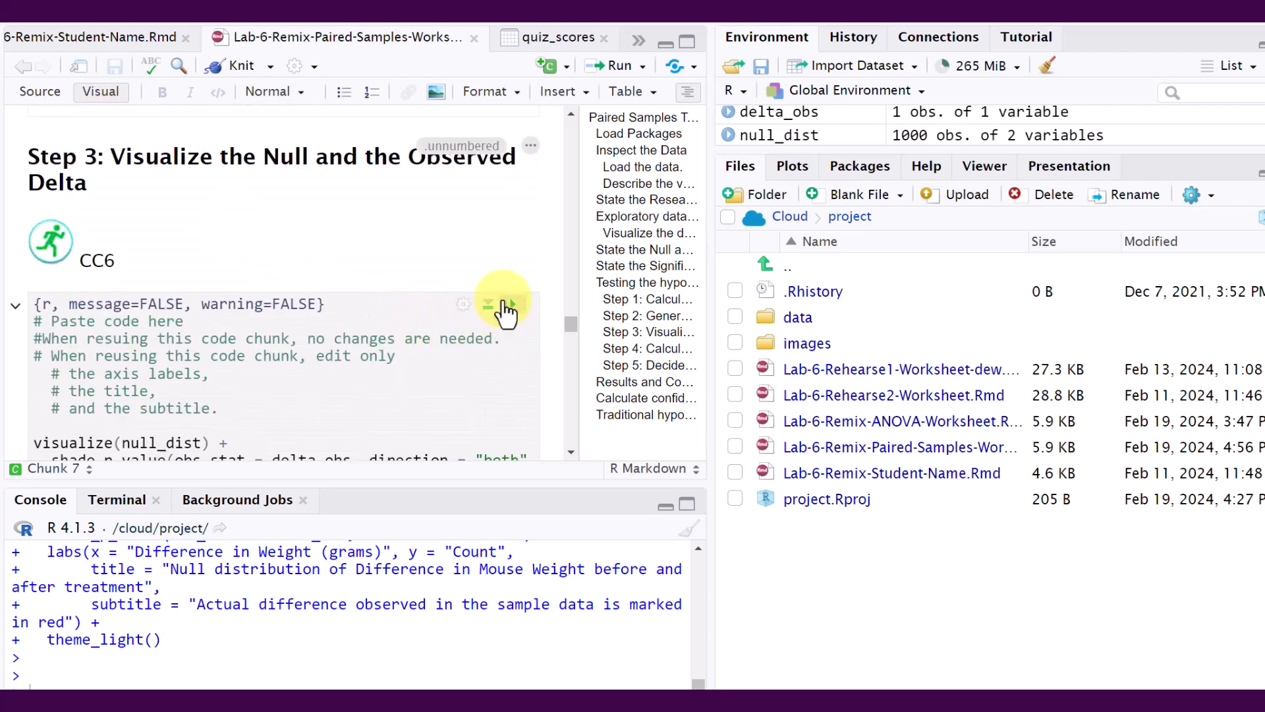
click(512, 304)
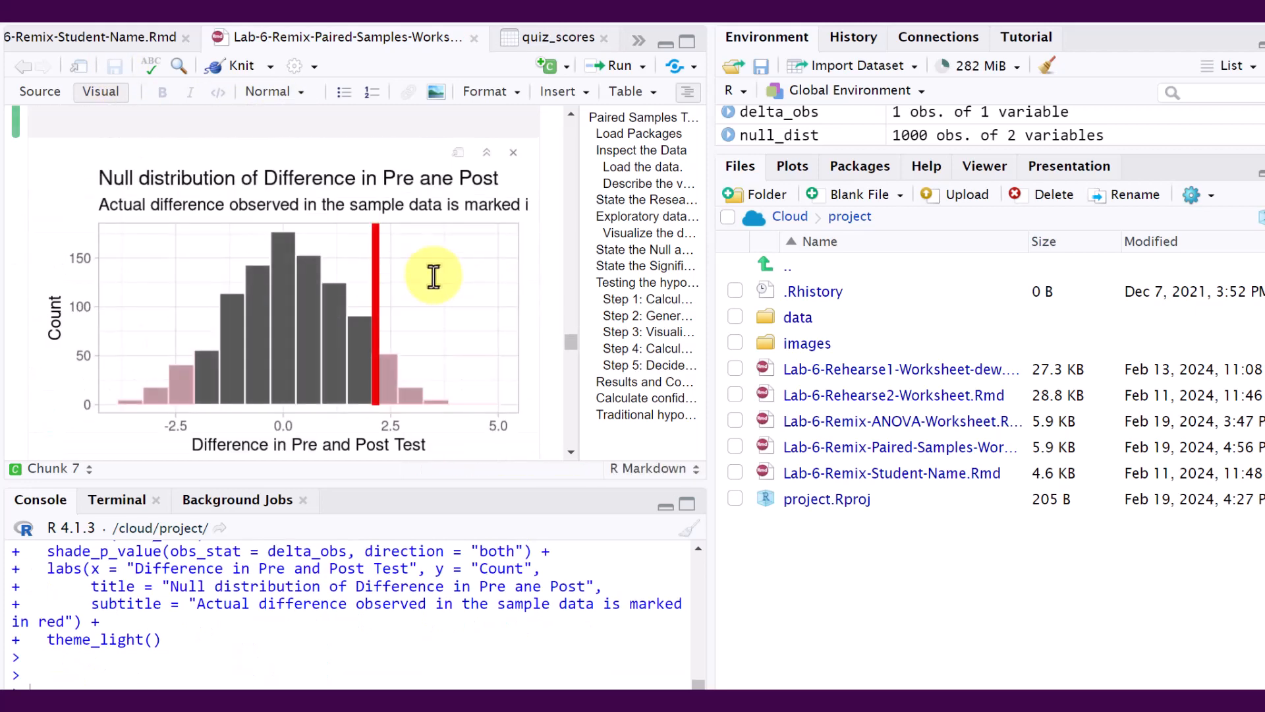
Step: Review the remaining worksheet sections from Step 4: Calculate the p-value through the empty CC10 chunk under Traditional hypothesis test
scroll(421, 271, down, 5)
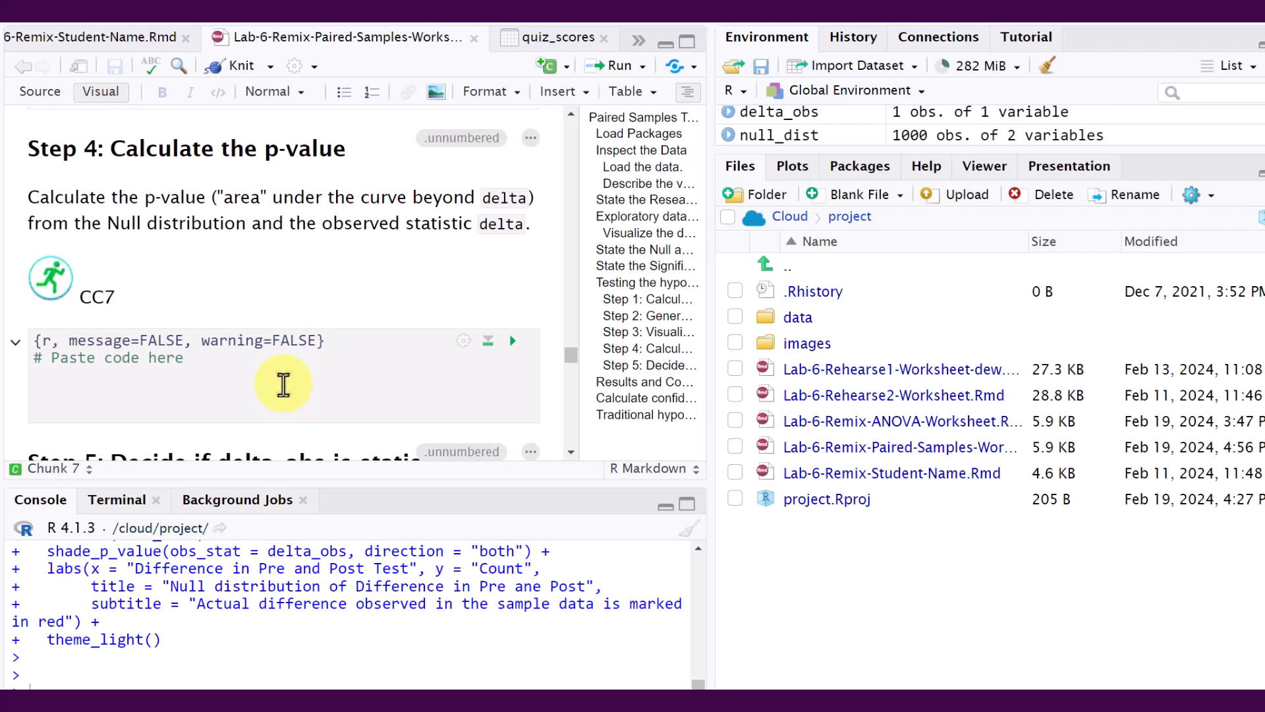
scroll(283, 378, down, 5)
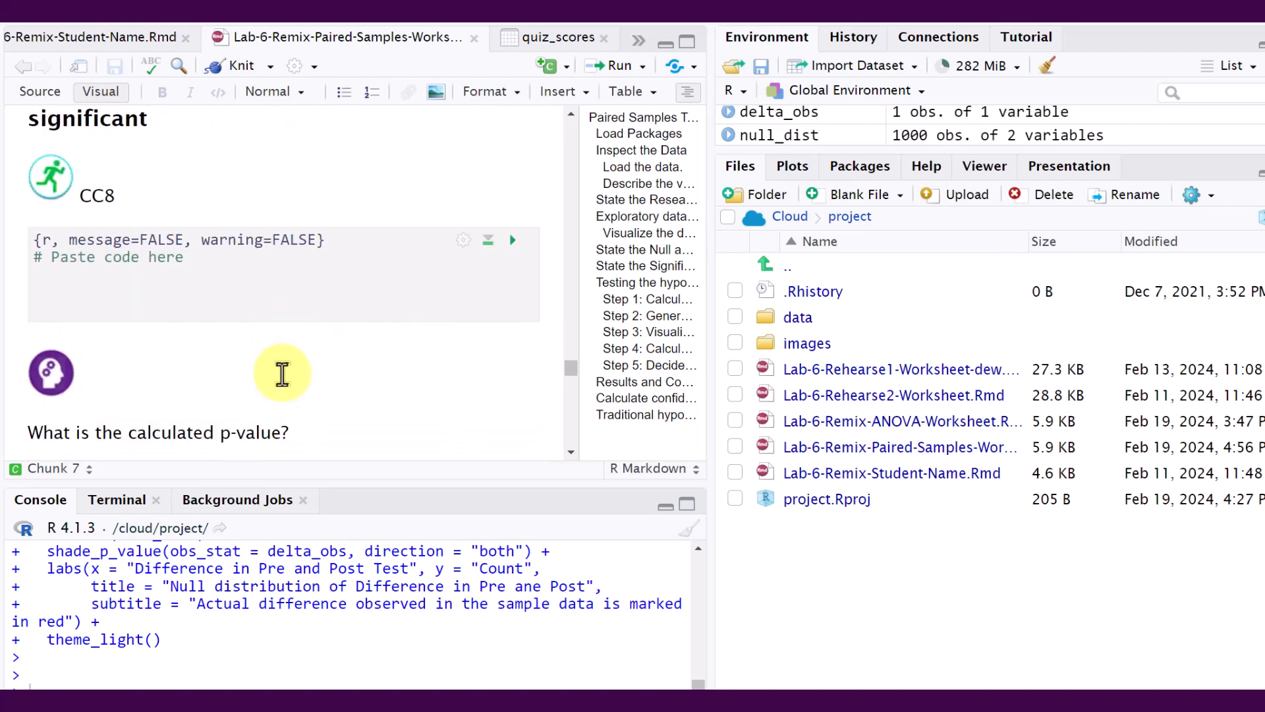
scroll(254, 294, down, 5)
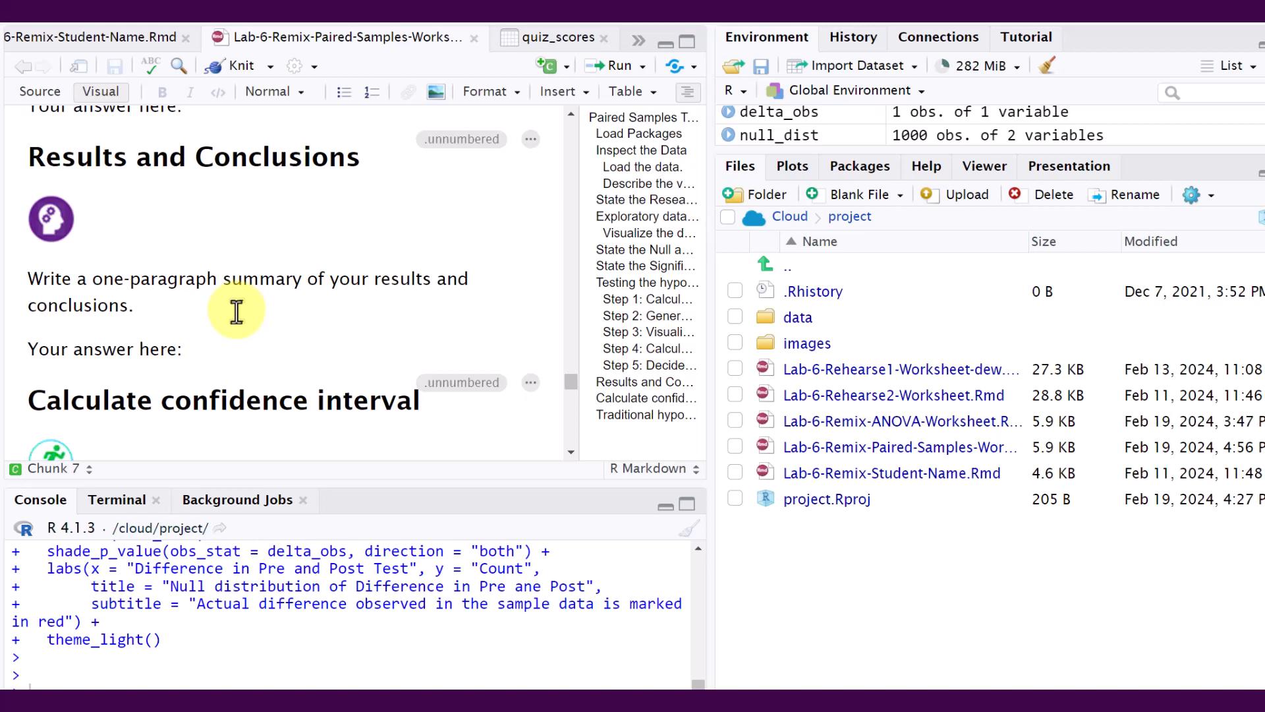
scroll(236, 310, down, 3)
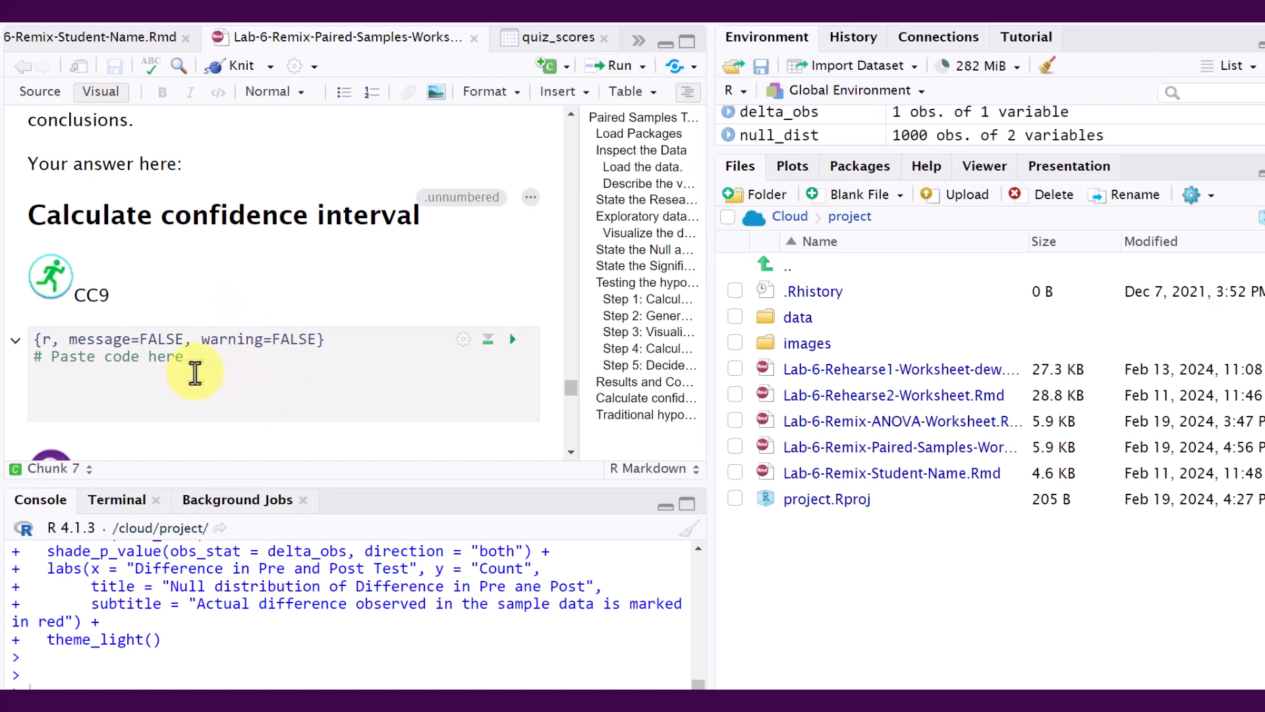
scroll(195, 369, down, 3)
scroll(195, 371, down, 5)
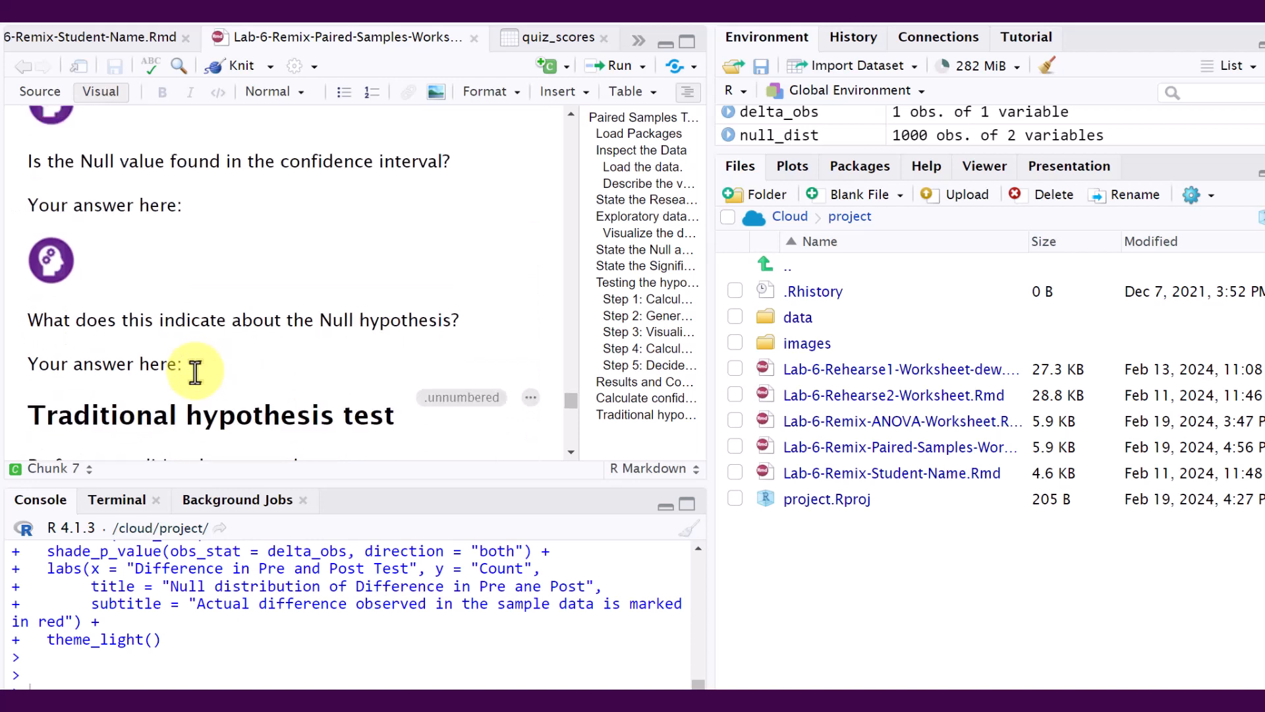
scroll(193, 371, down, 3)
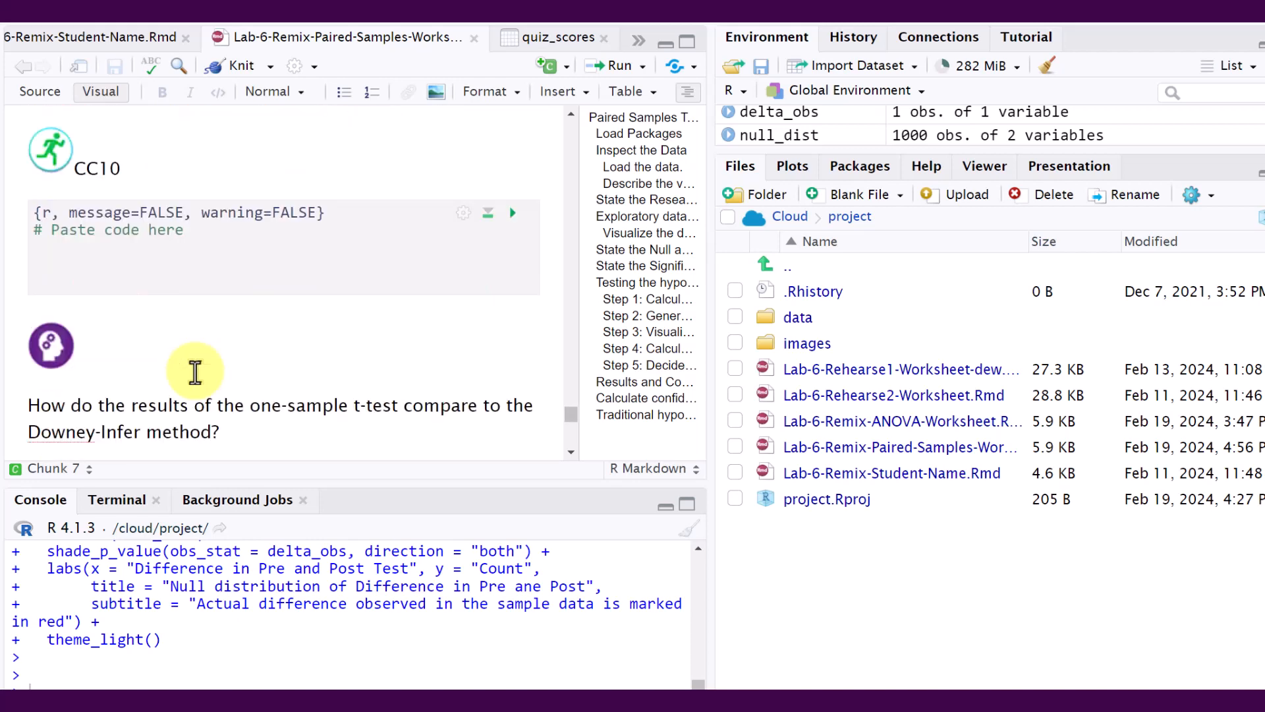
click(133, 252)
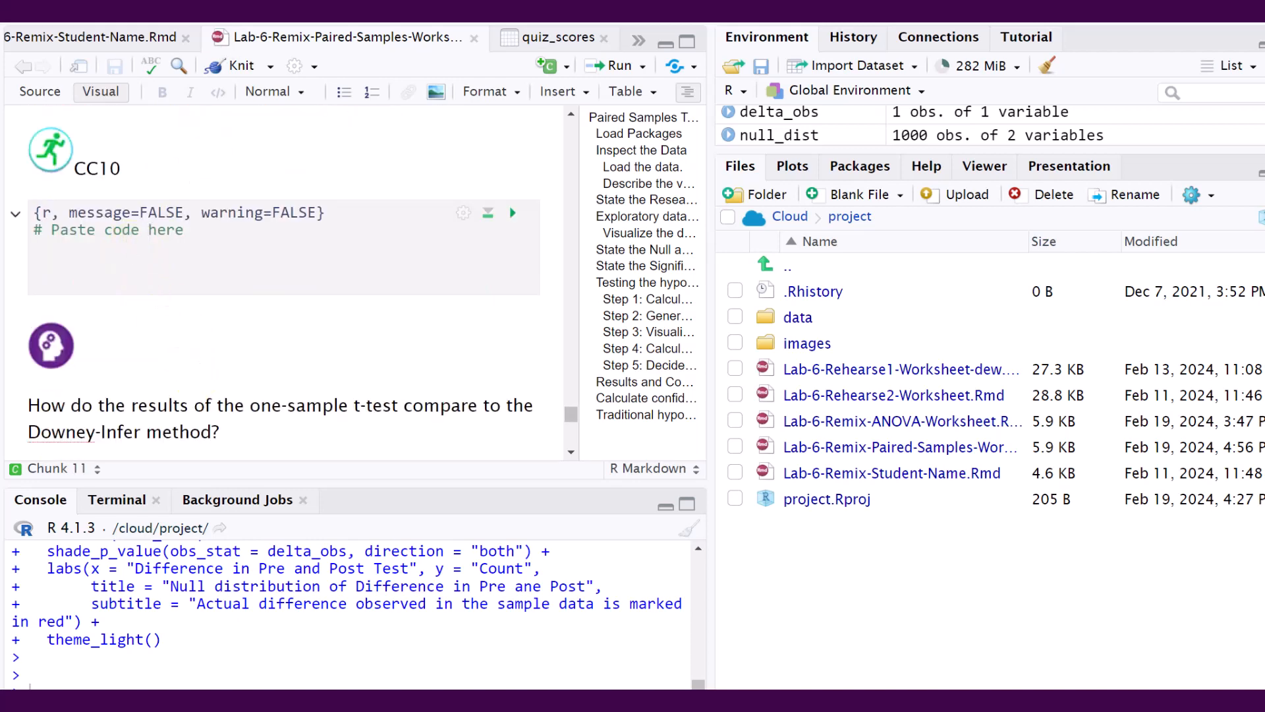
Step: Switch to the lab website and examine the CC21 and CC22 t-test code in the paired samples Traditional hypothesis test section
click(244, 11)
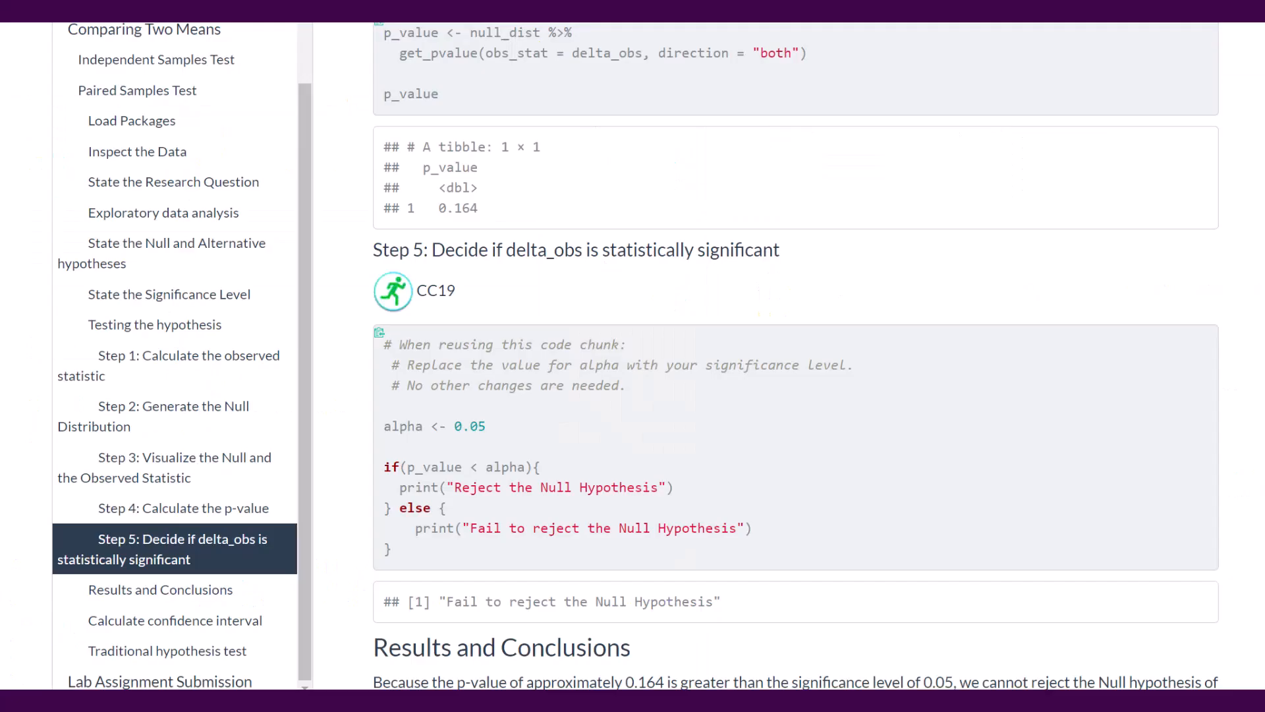
click(232, 650)
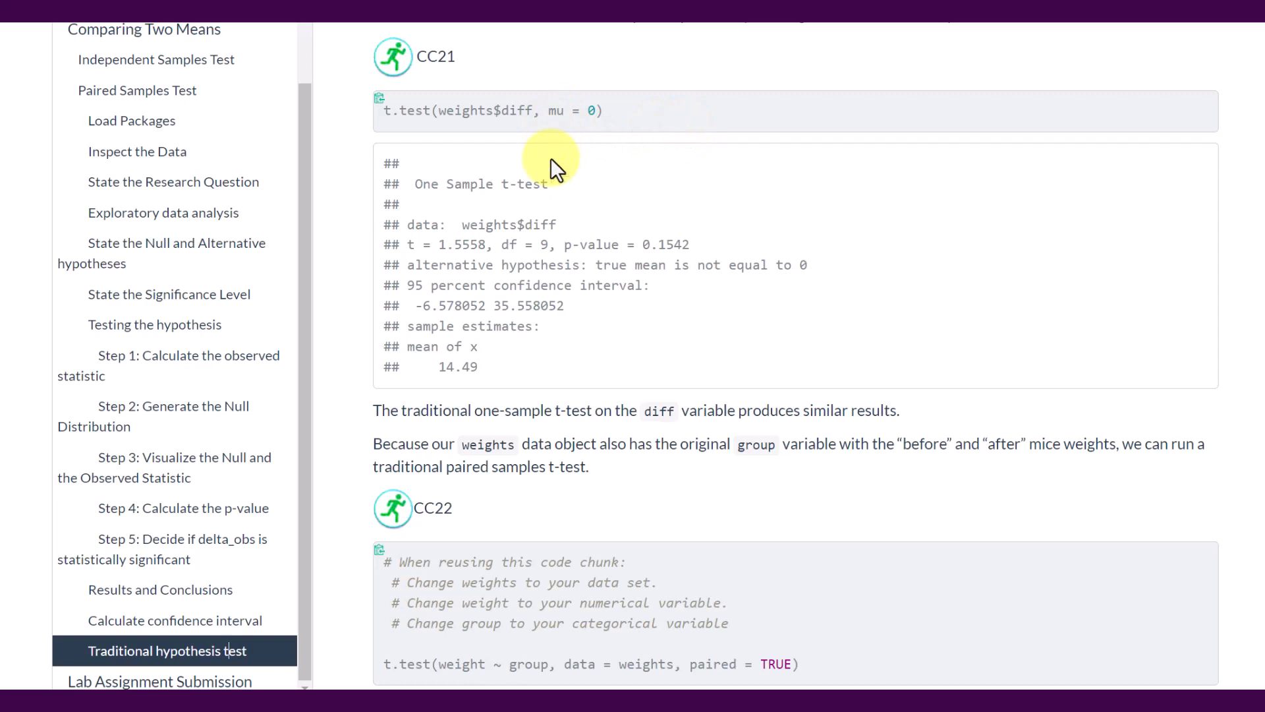
scroll(550, 158, down, 5)
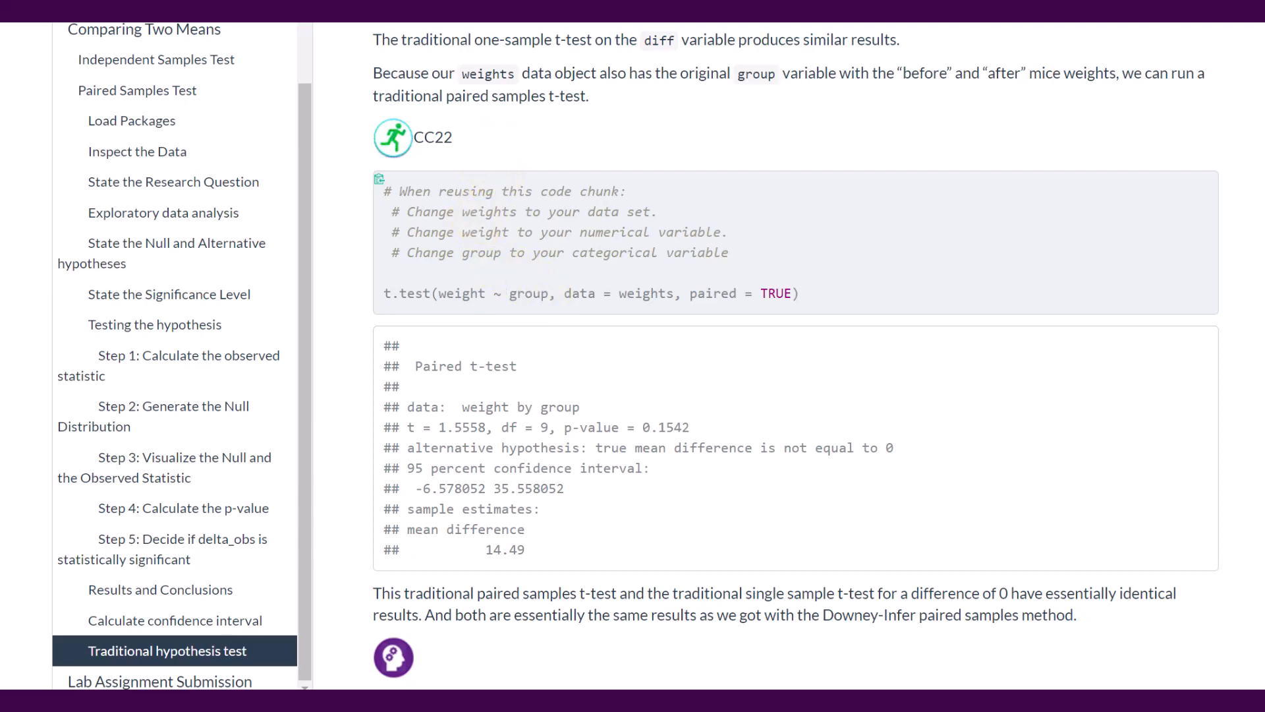
Step: Switch back to Posit Cloud and view the quiz_scores data set to check its variables
key(alt+Tab)
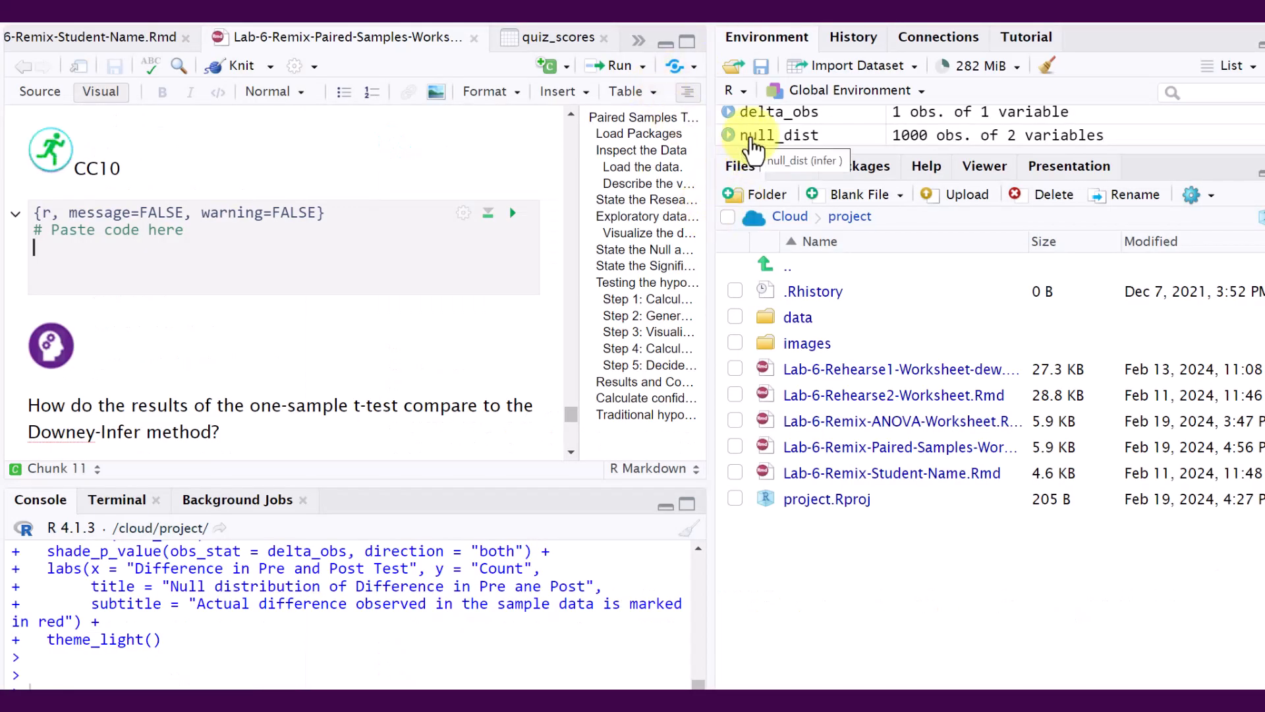
scroll(744, 139, up, 1)
scroll(745, 139, down, 2)
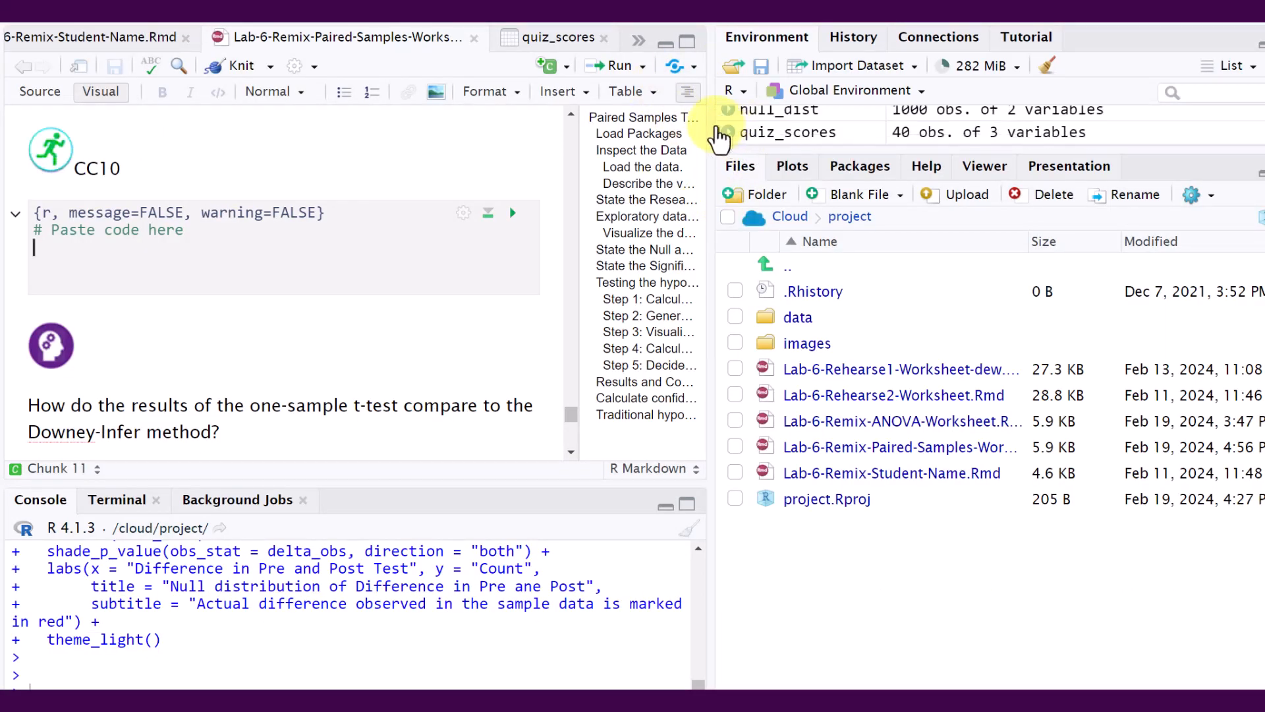
click(743, 135)
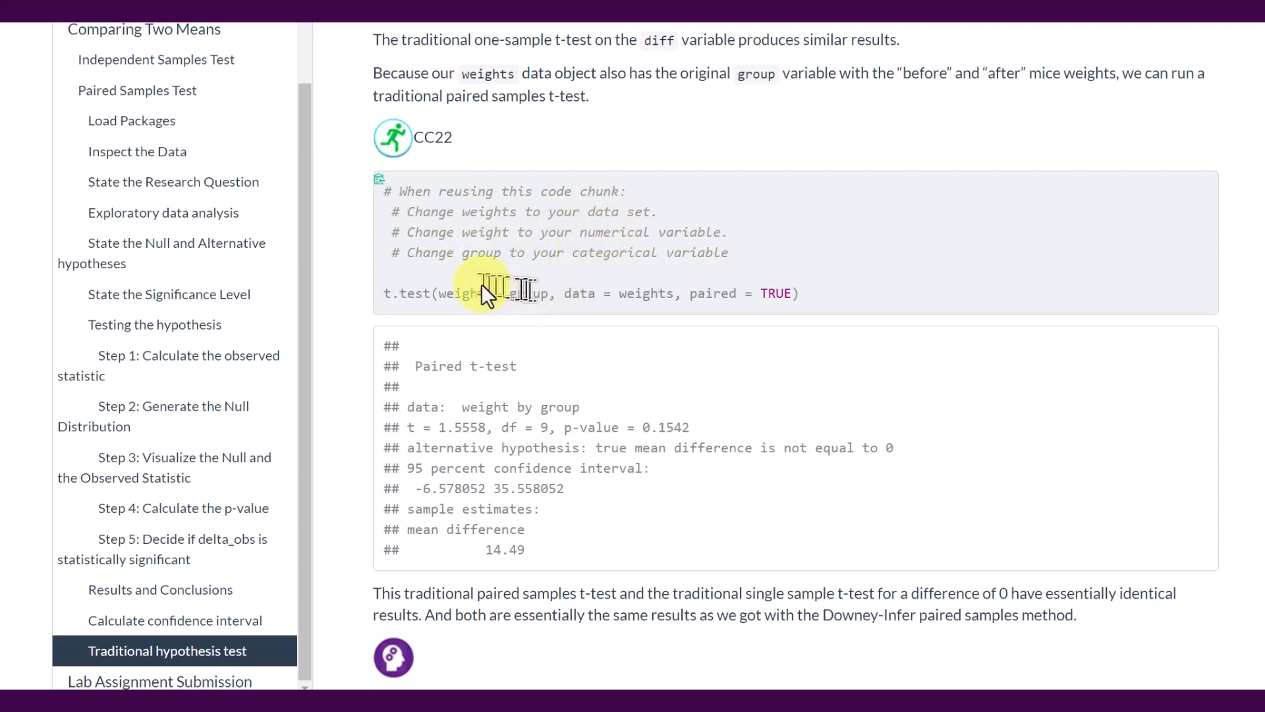
Step: Copy the CC22 paired t-test code from the lab website and paste it into the worksheet's CC10 chunk in Posit Cloud
click(379, 182)
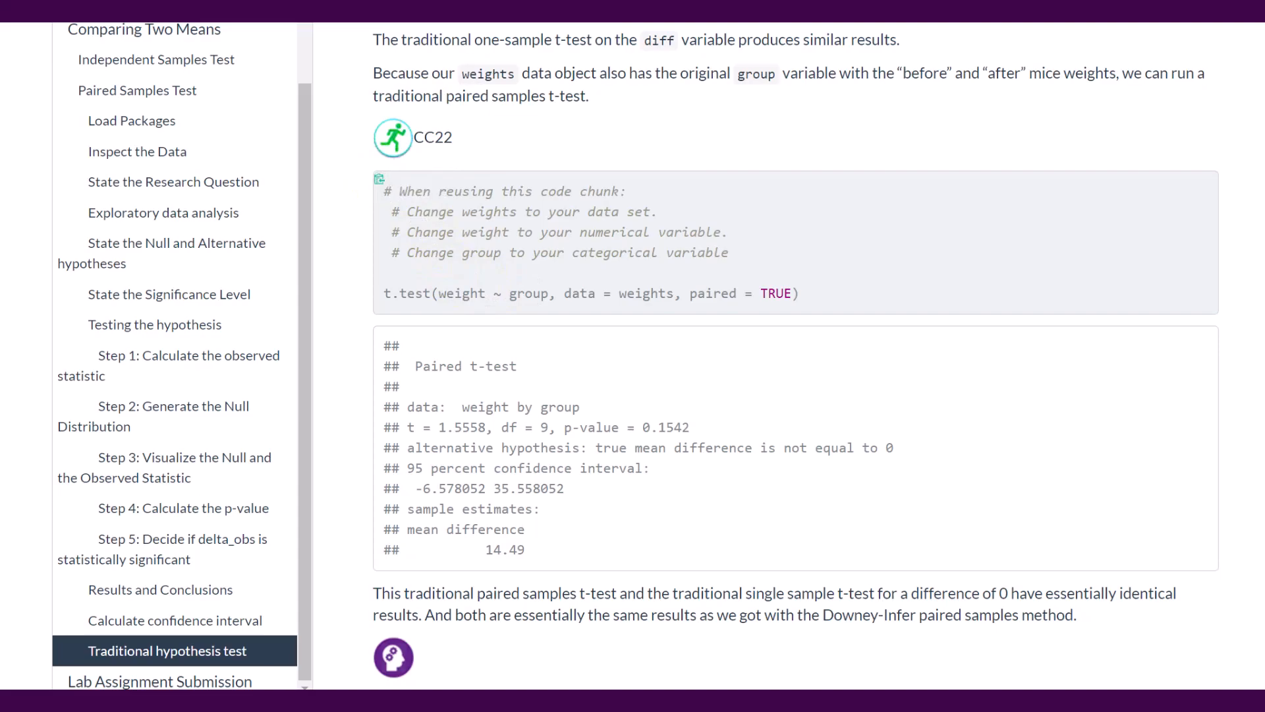
click(554, 11)
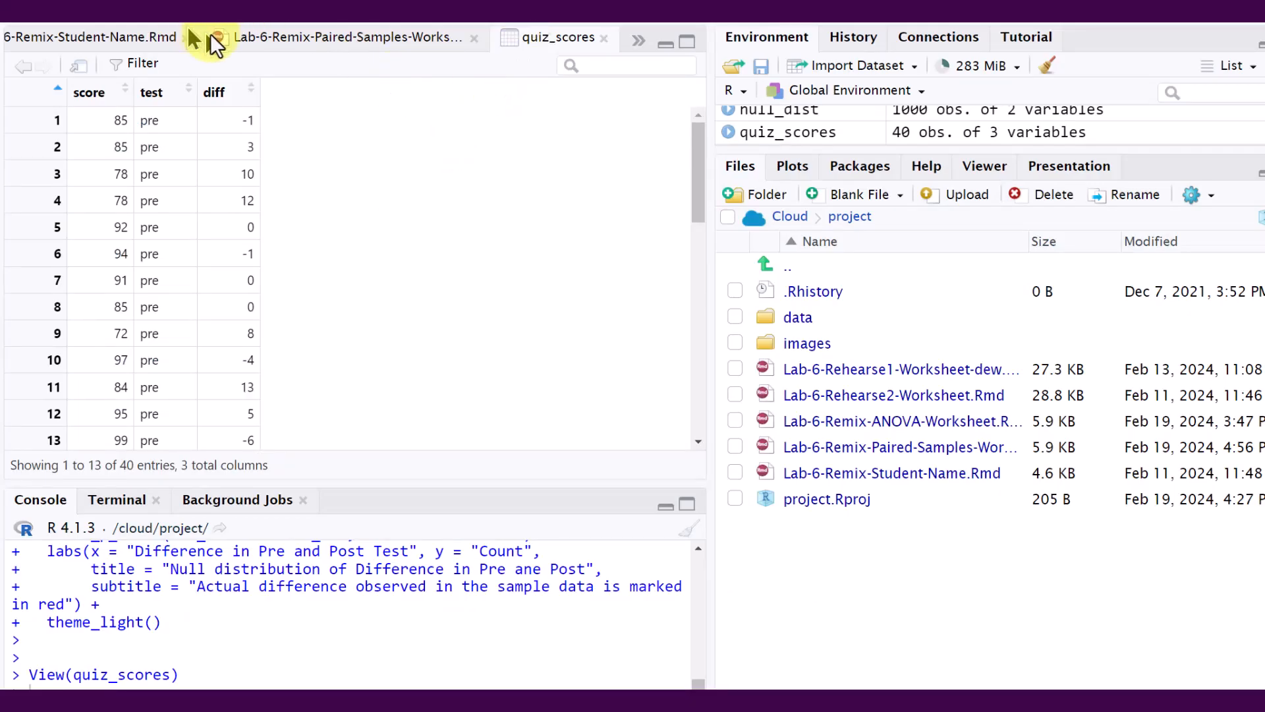
click(234, 34)
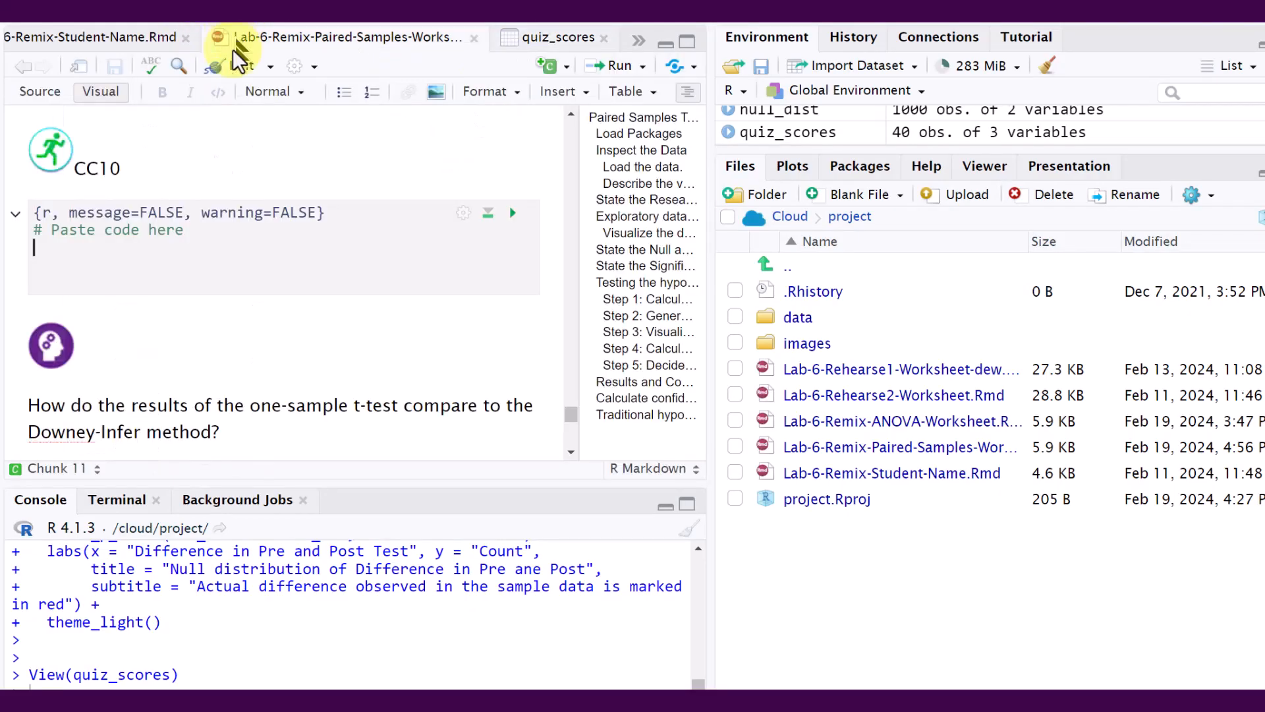
click(92, 283)
key(ctrl+v)
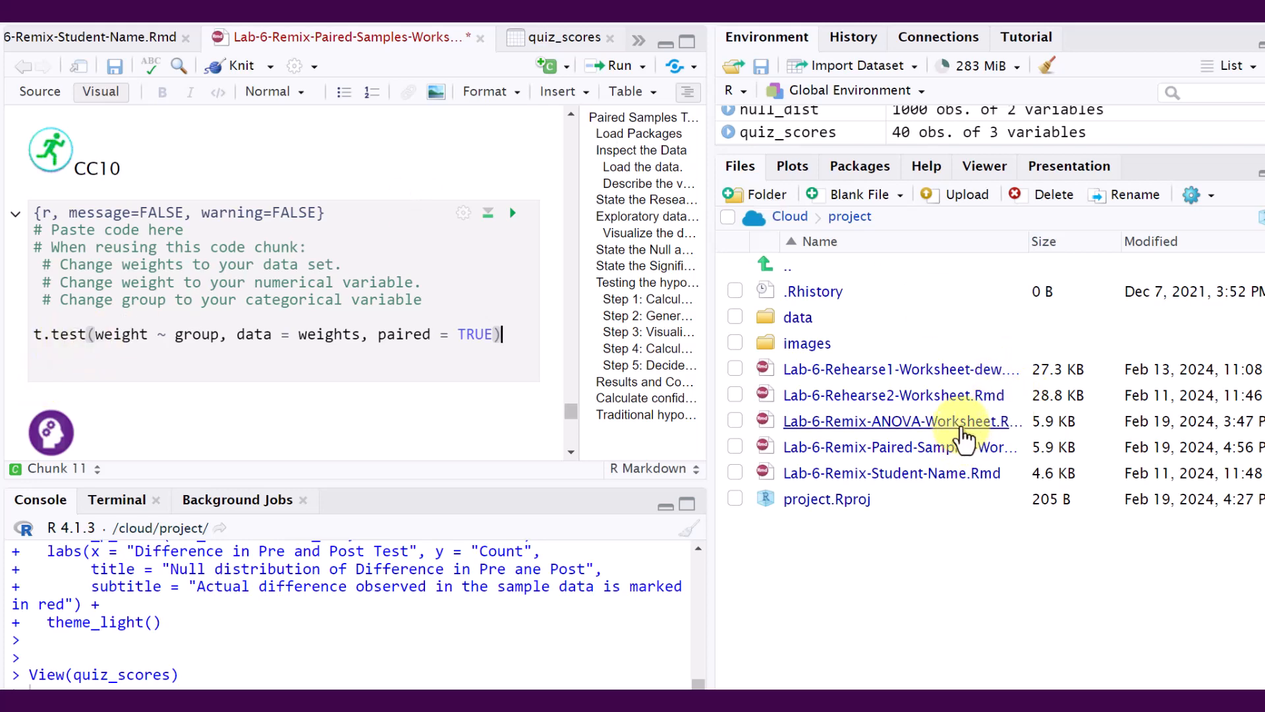
Step: Open the Lab-6-Remix-ANOVA-Worksheet file and look through its opening question and Load Packages section
click(961, 425)
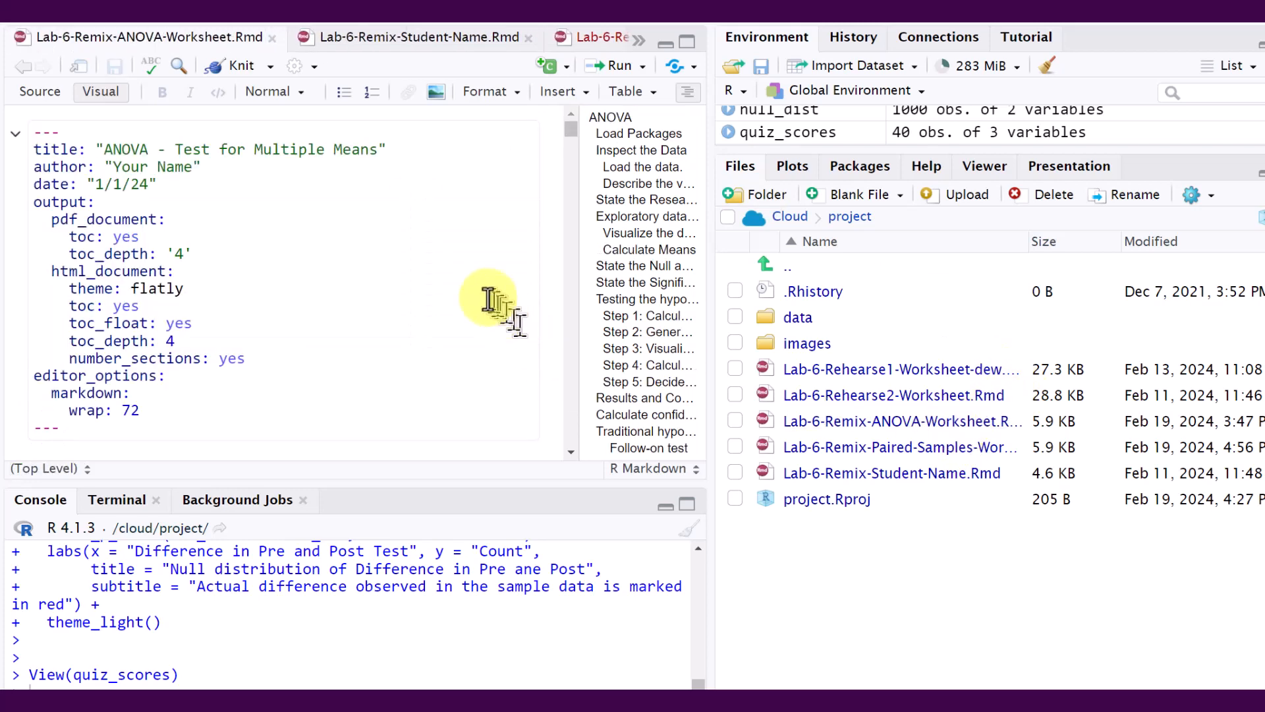
scroll(446, 285, down, 8)
scroll(448, 287, down, 4)
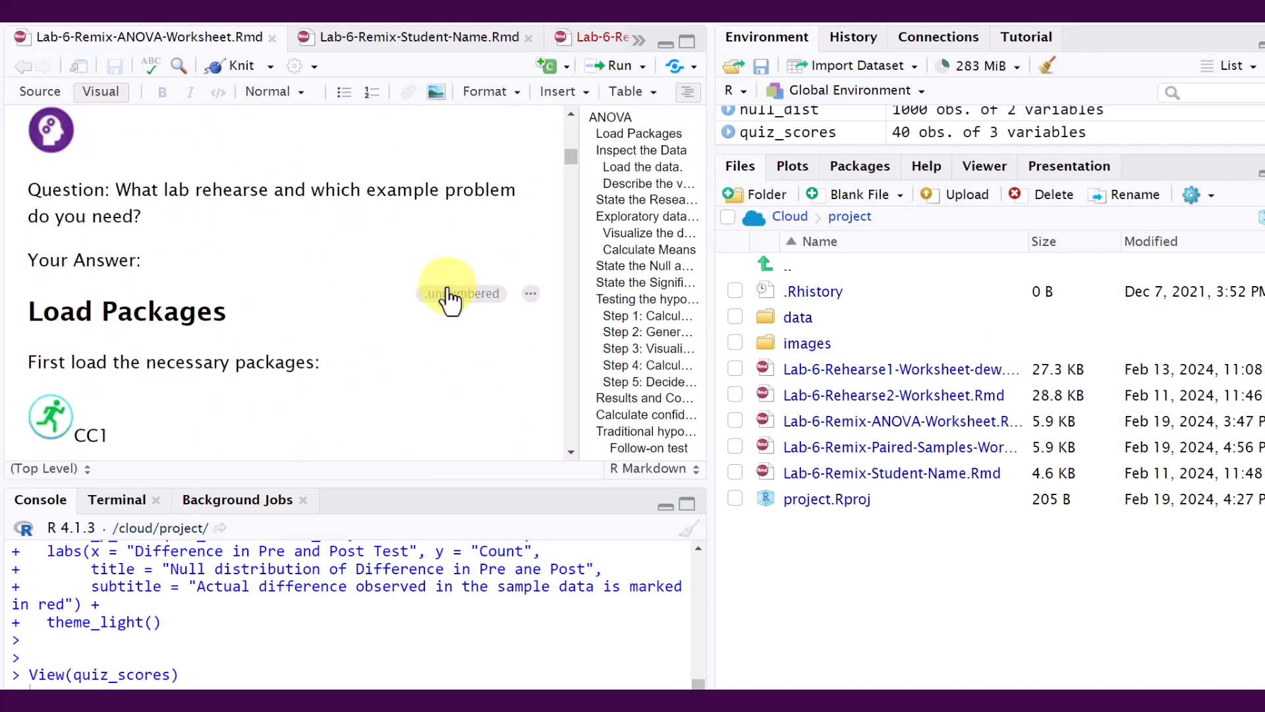
scroll(444, 284, down, 2)
scroll(444, 283, down, 6)
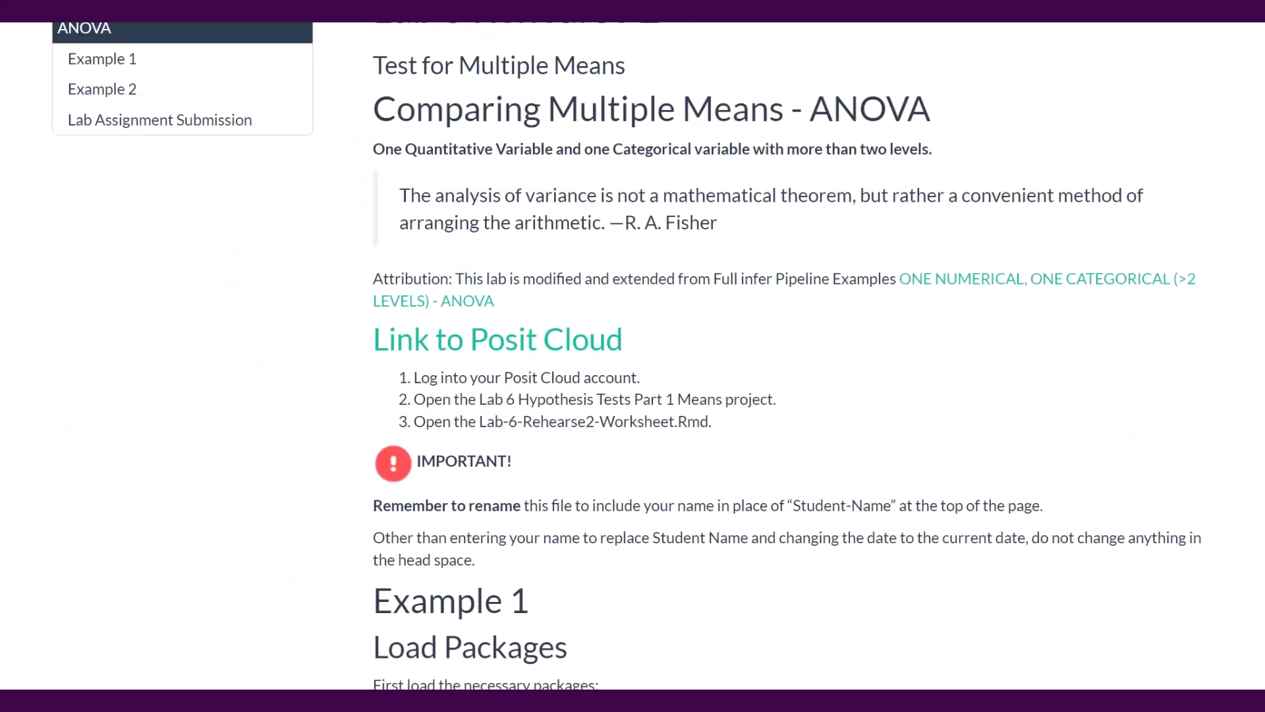
Step: Examine Example 1 of the ANOVA rehearse page, from Load Packages to Step 1 of the Downey Method hypothesis test
click(135, 64)
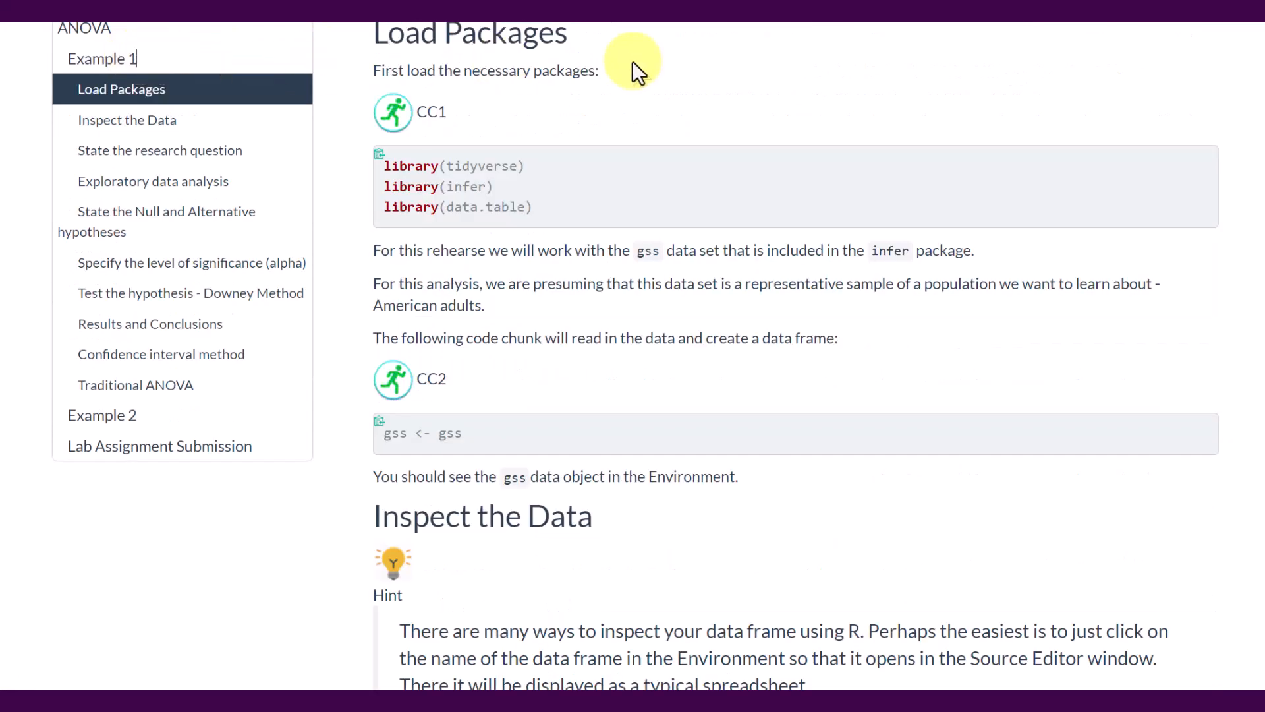
scroll(552, 141, down, 3)
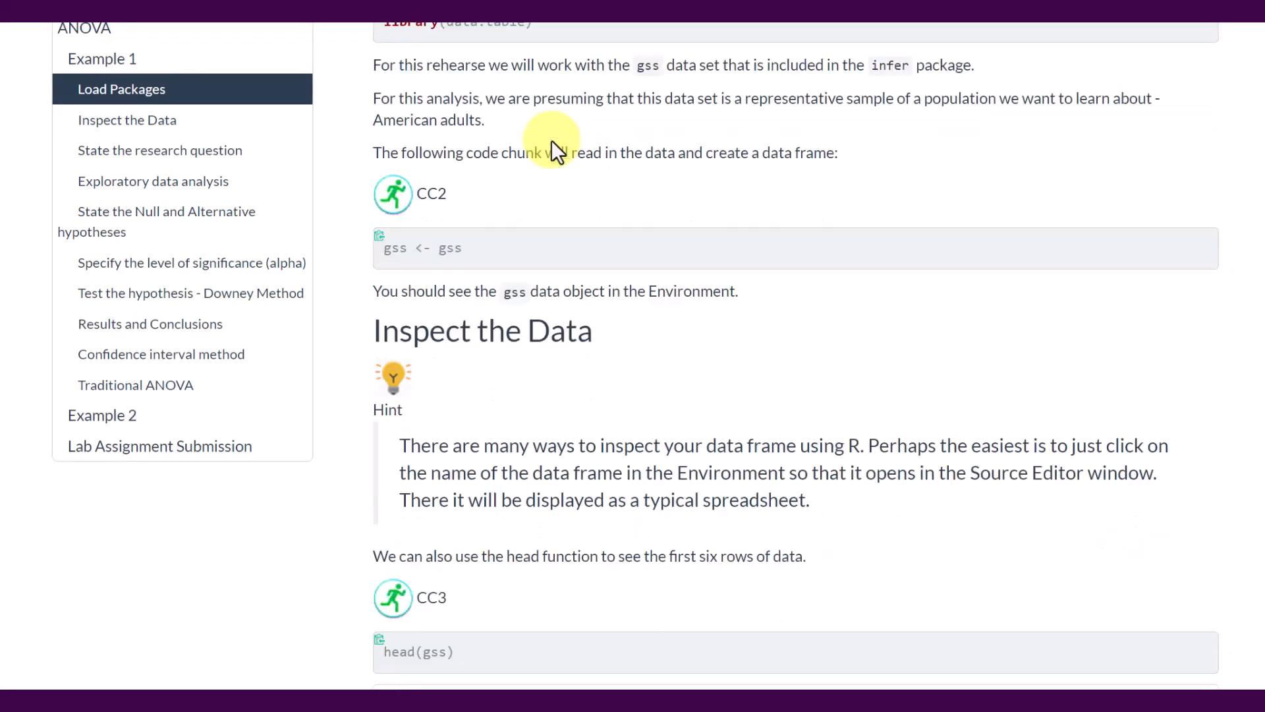
scroll(552, 138, down, 2)
scroll(551, 138, down, 5)
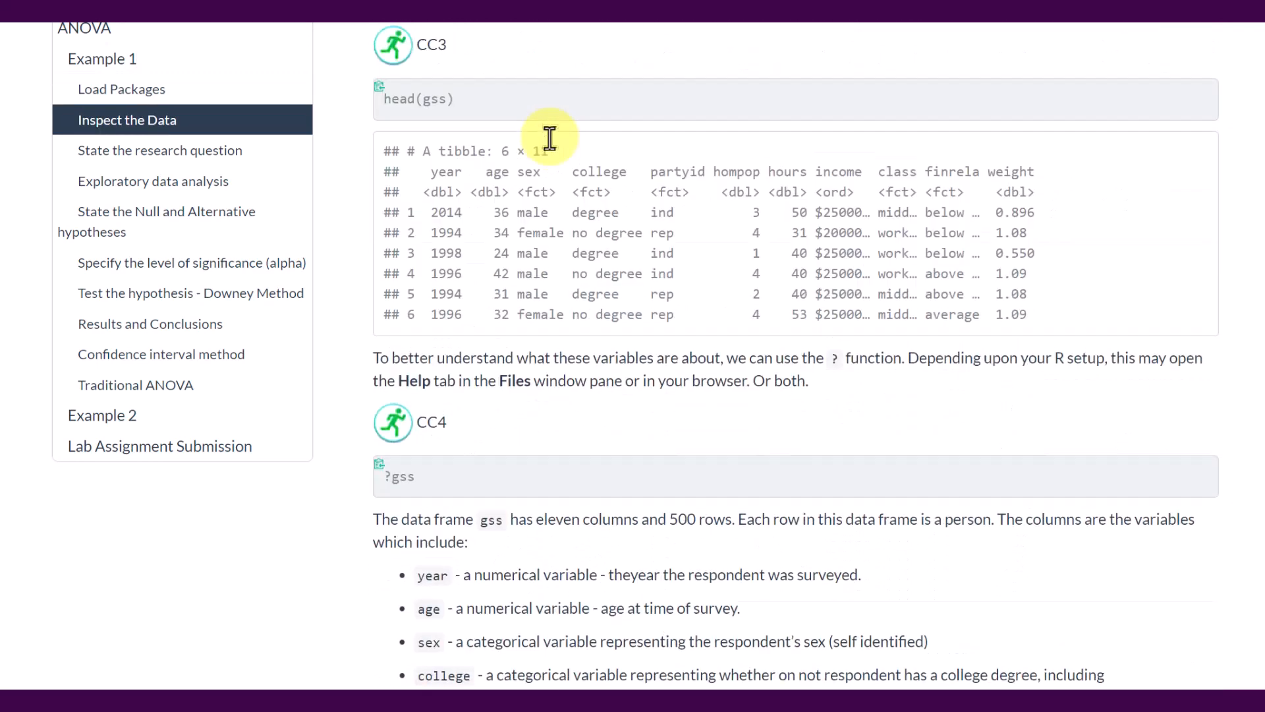
scroll(551, 137, down, 3)
scroll(549, 137, down, 8)
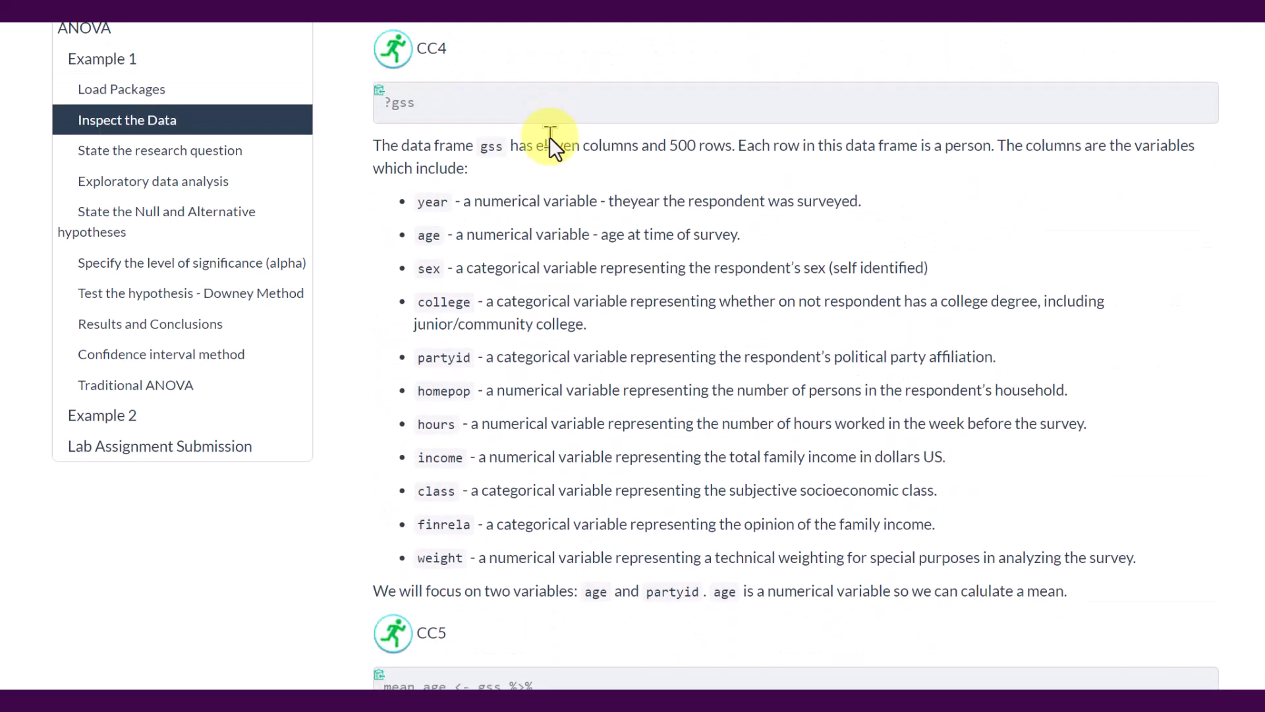
scroll(548, 139, down, 3)
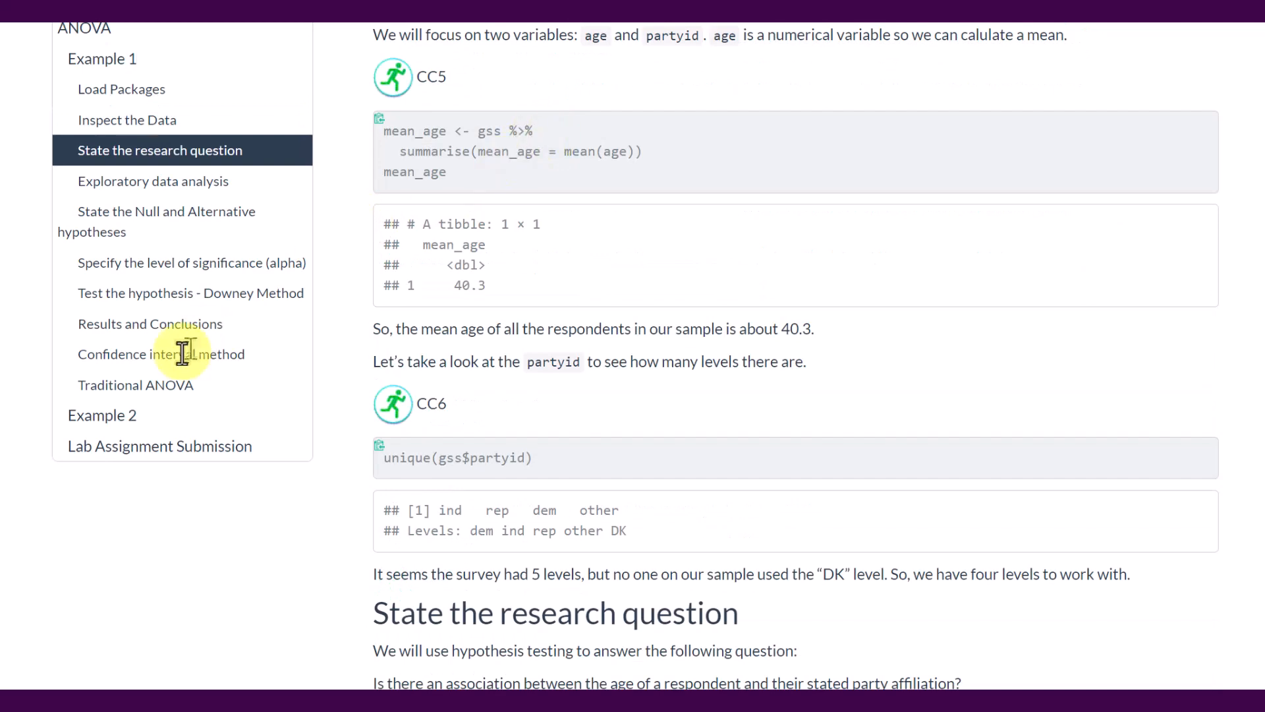
click(175, 293)
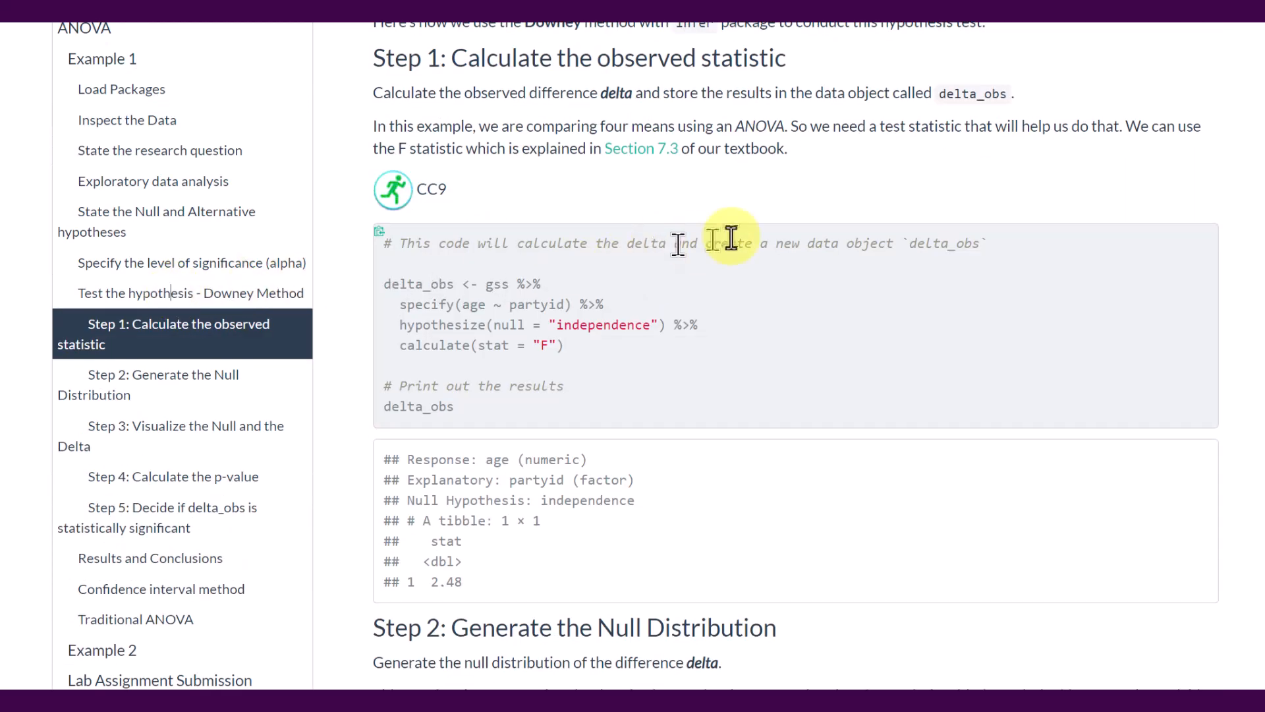